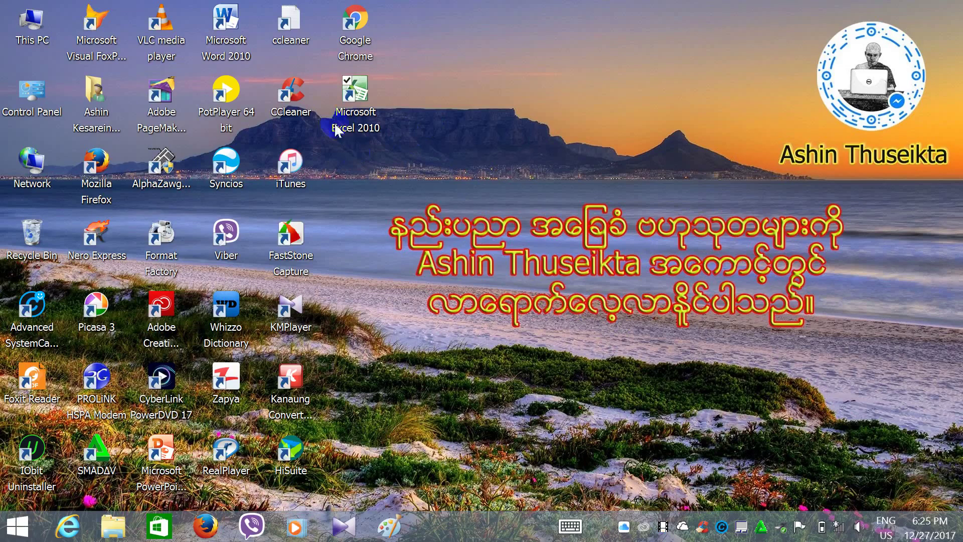
Launch Microsoft Excel 2010 from its desktop shortcut to get a blank Book1 workbook.
click(364, 96)
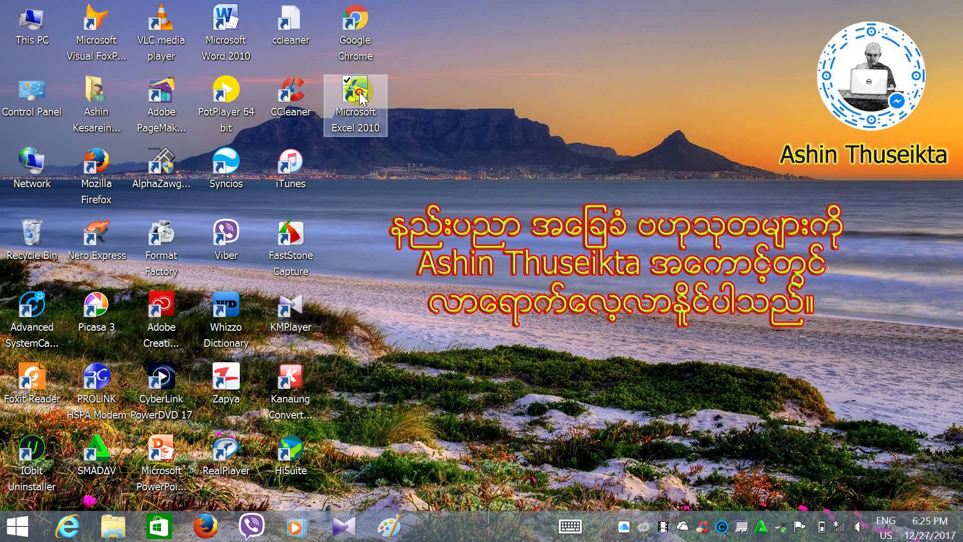
double_click(360, 94)
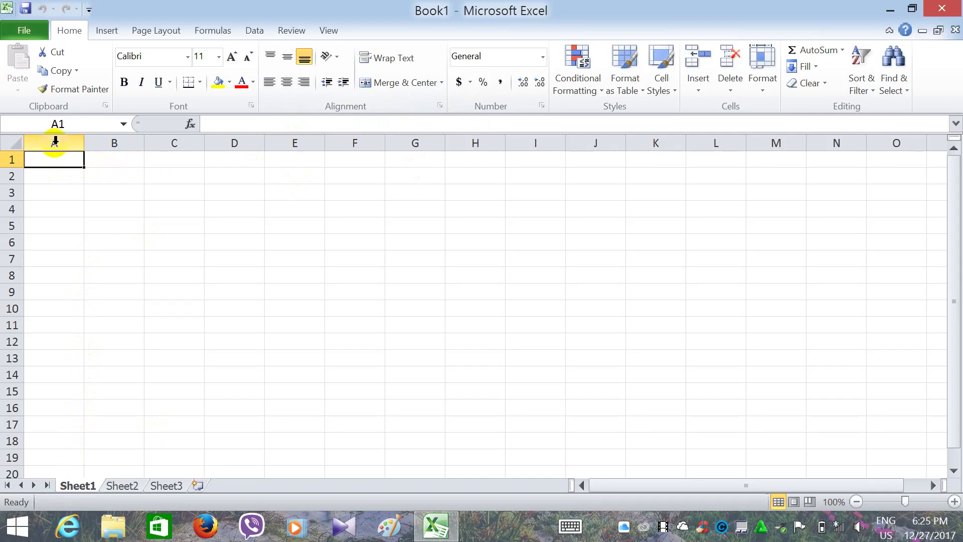
click(55, 142)
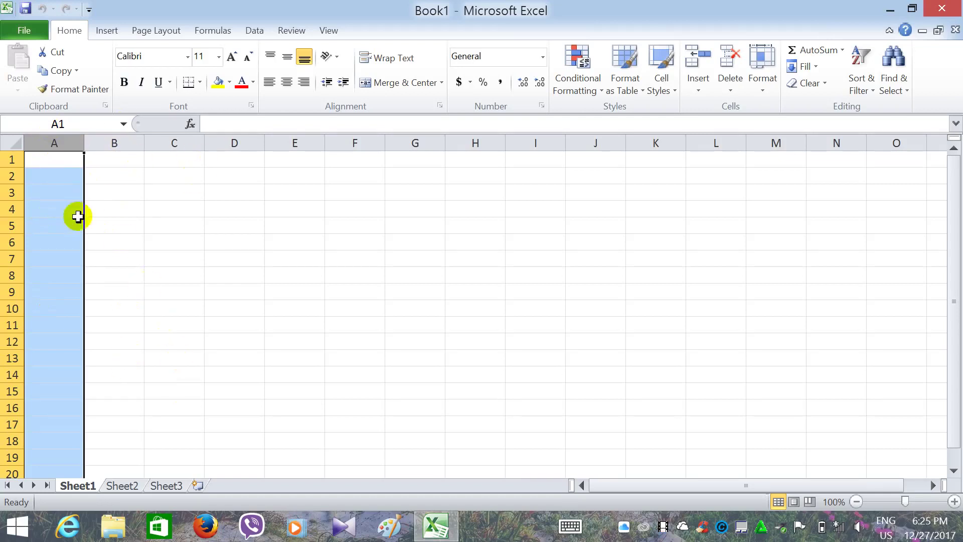
click(115, 141)
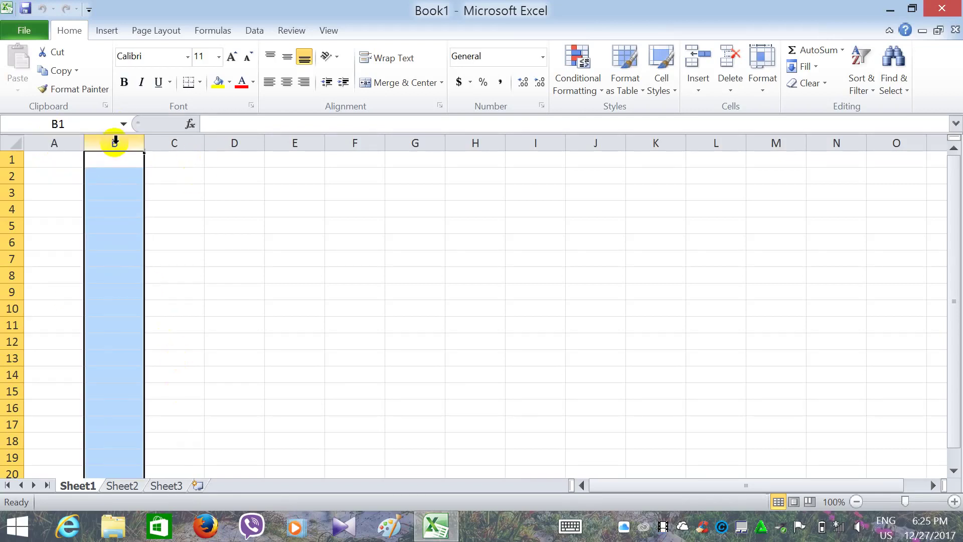
click(172, 145)
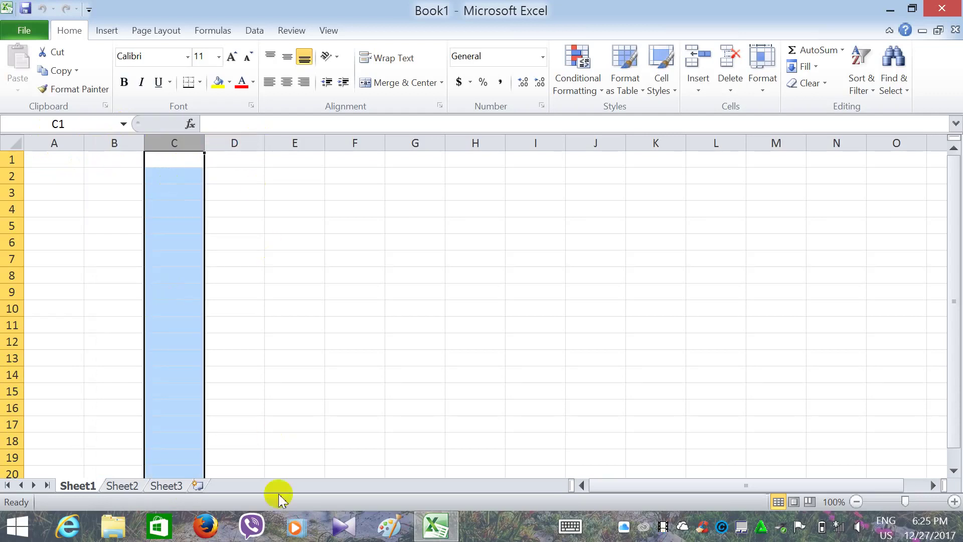
click(7, 161)
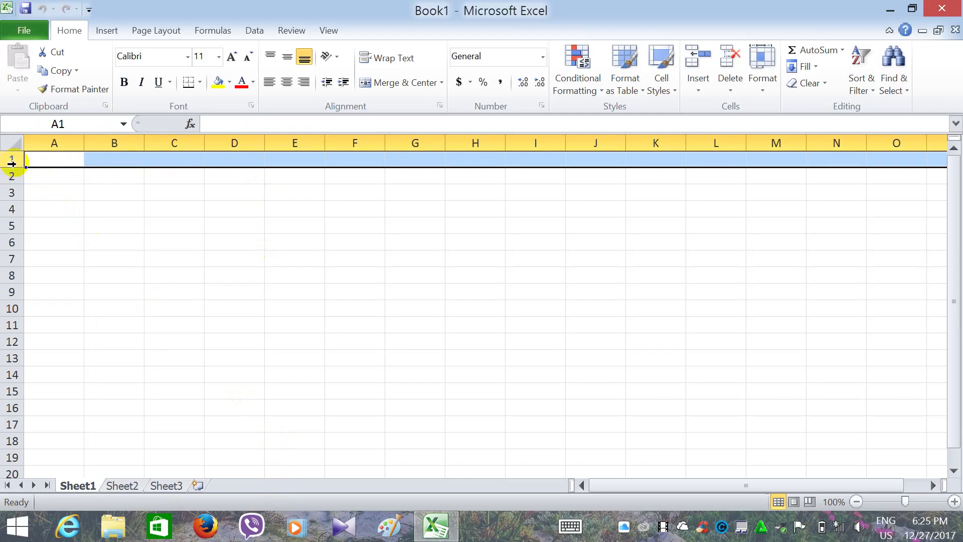
click(11, 176)
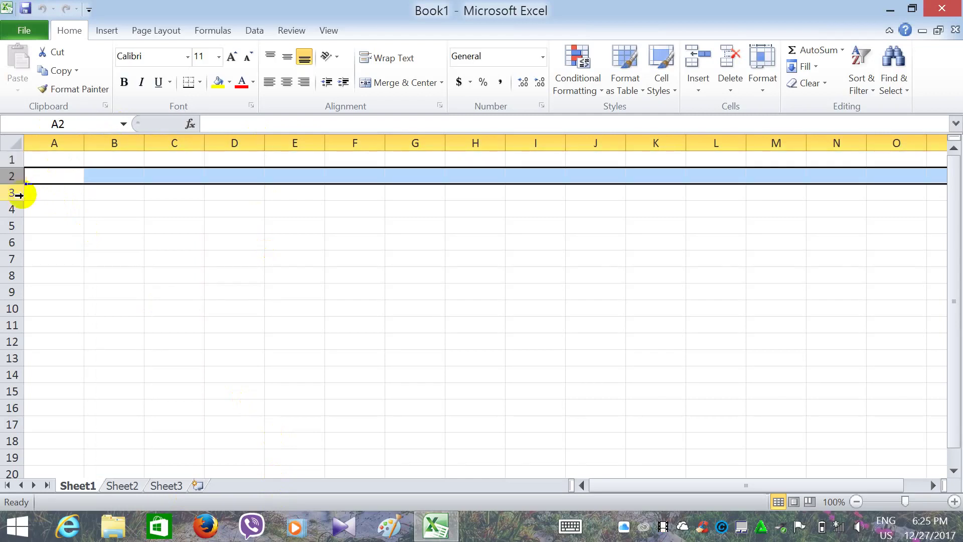
click(11, 193)
click(12, 209)
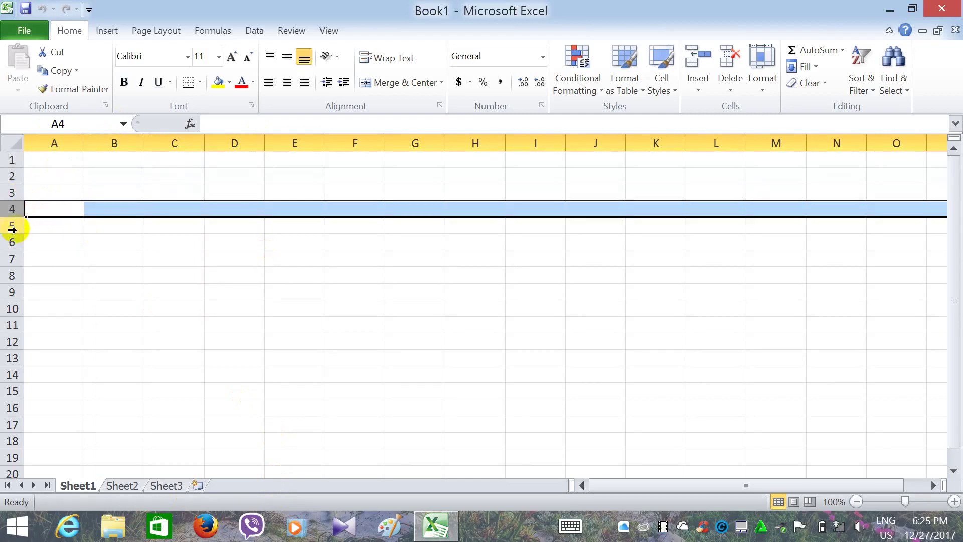
click(11, 225)
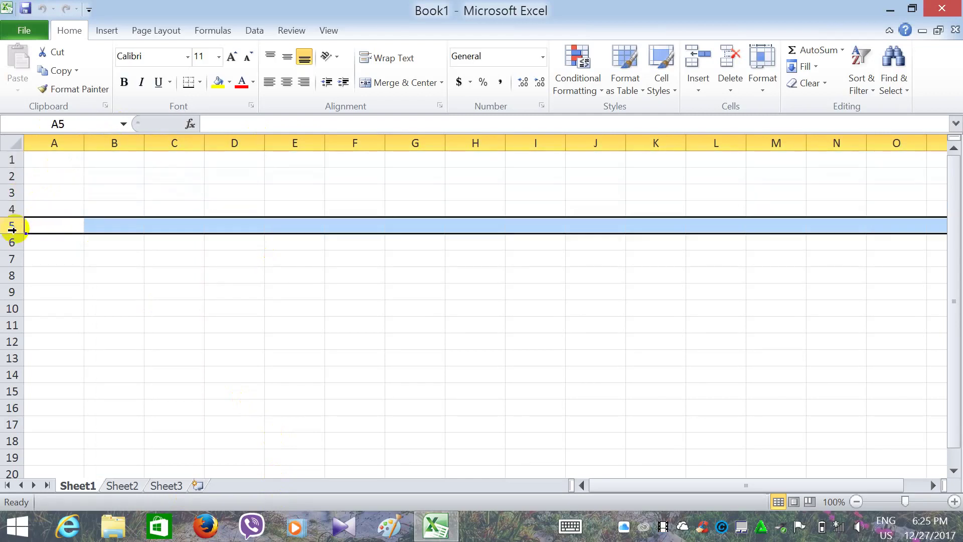
click(59, 162)
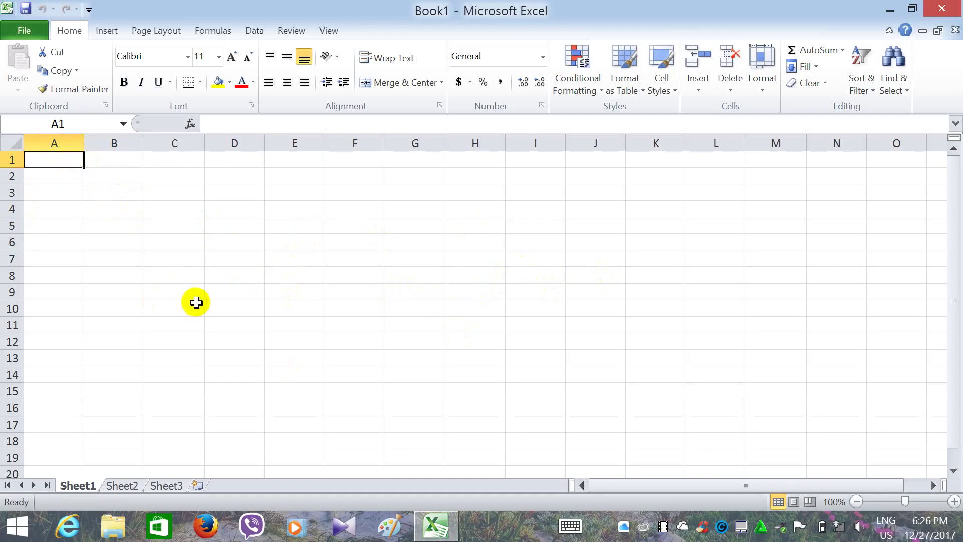
click(196, 302)
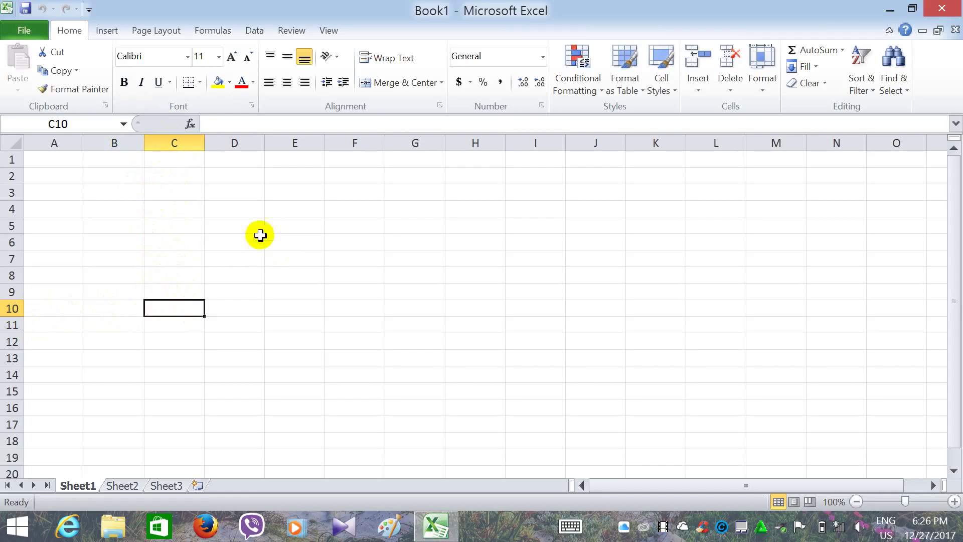
click(225, 248)
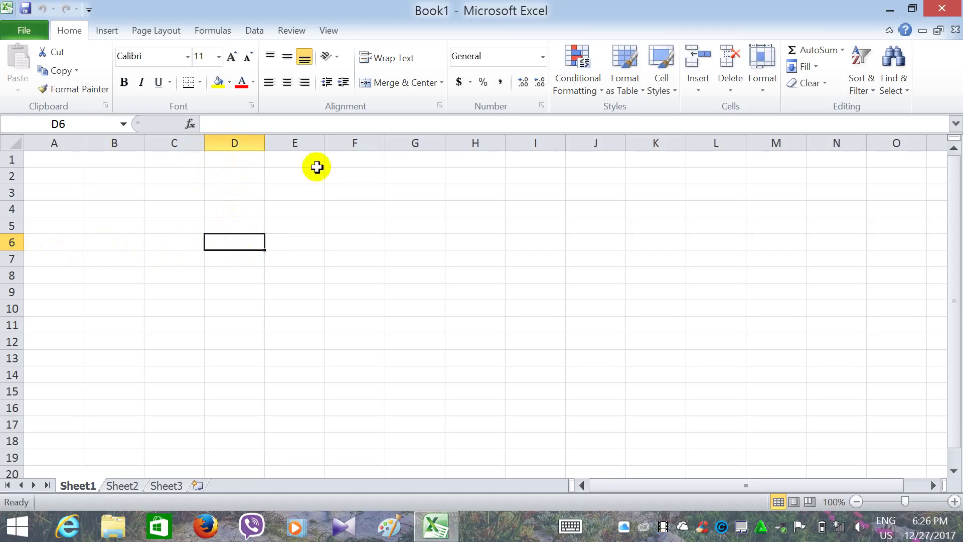
click(310, 141)
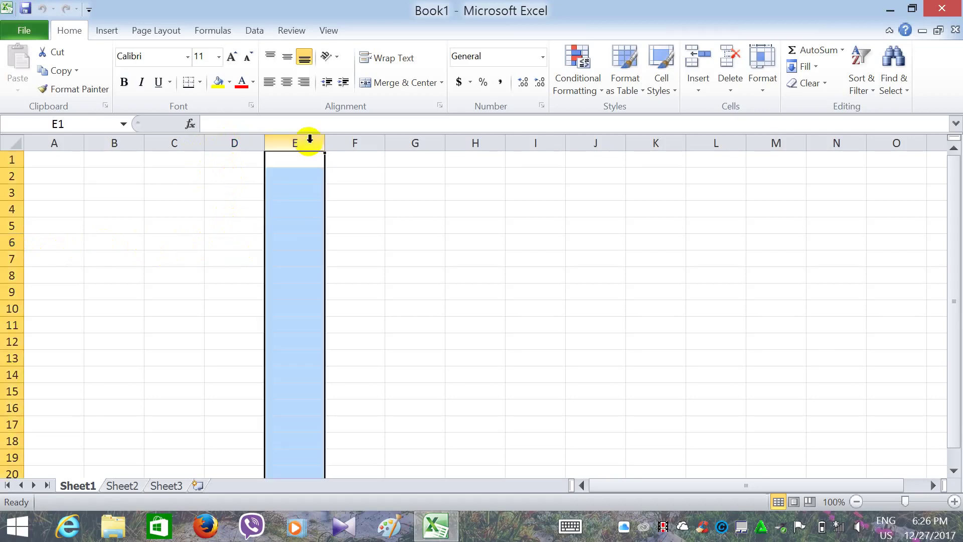
click(364, 236)
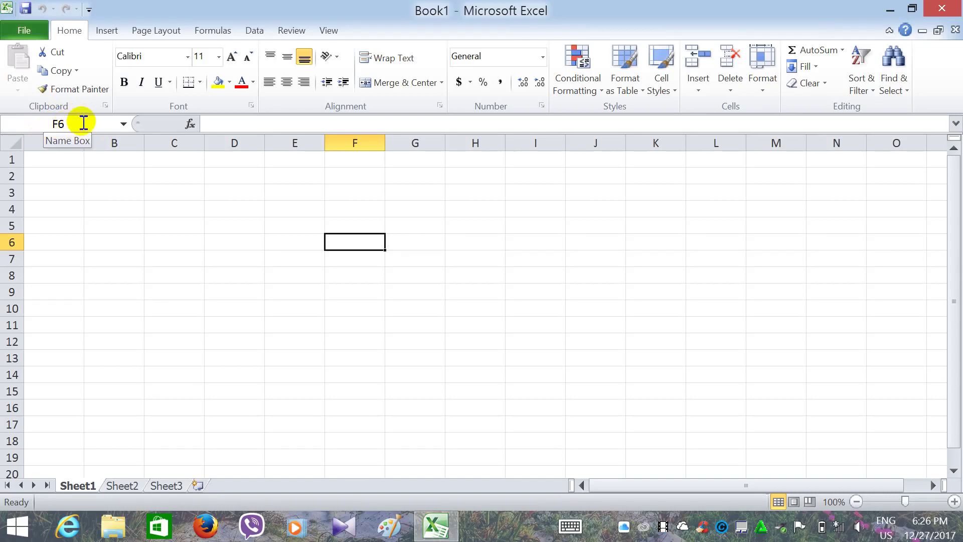
click(72, 124)
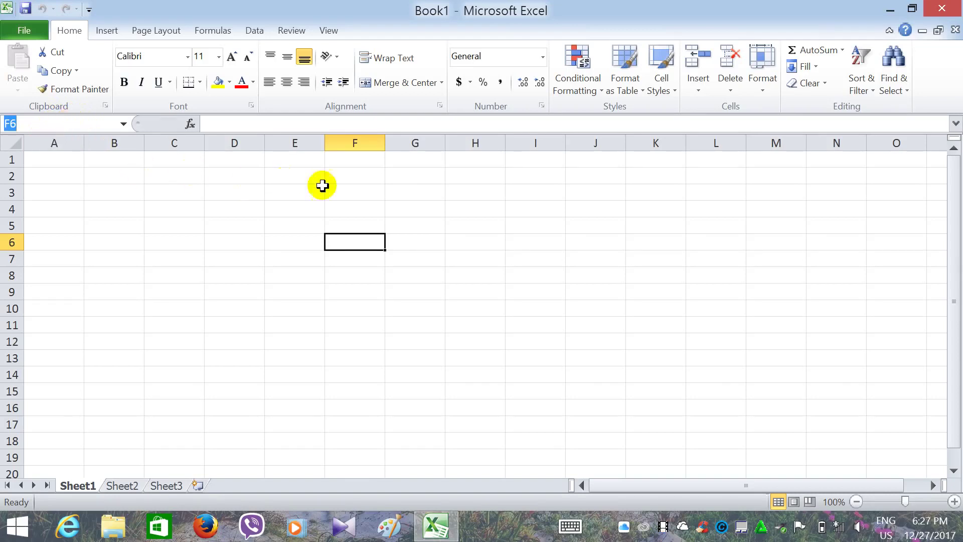
click(413, 159)
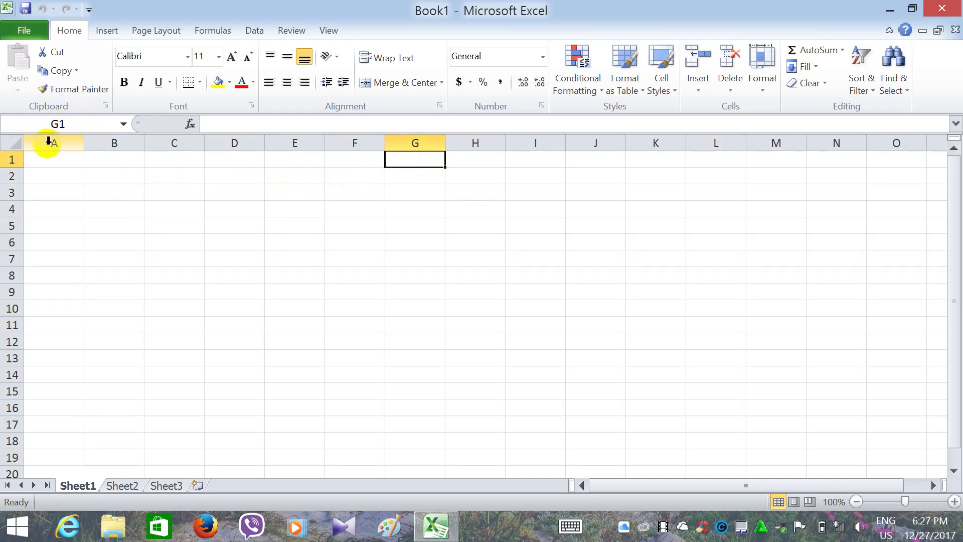
click(147, 209)
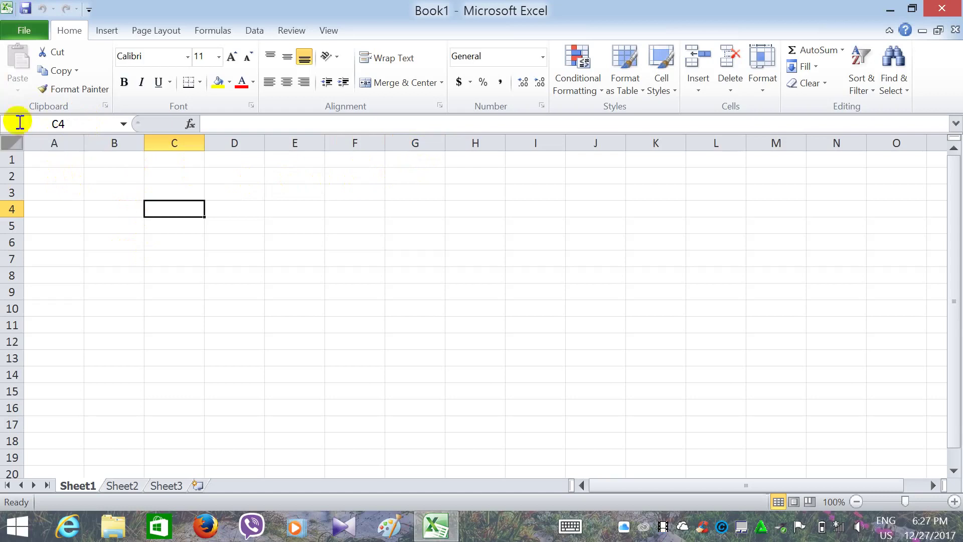
click(96, 180)
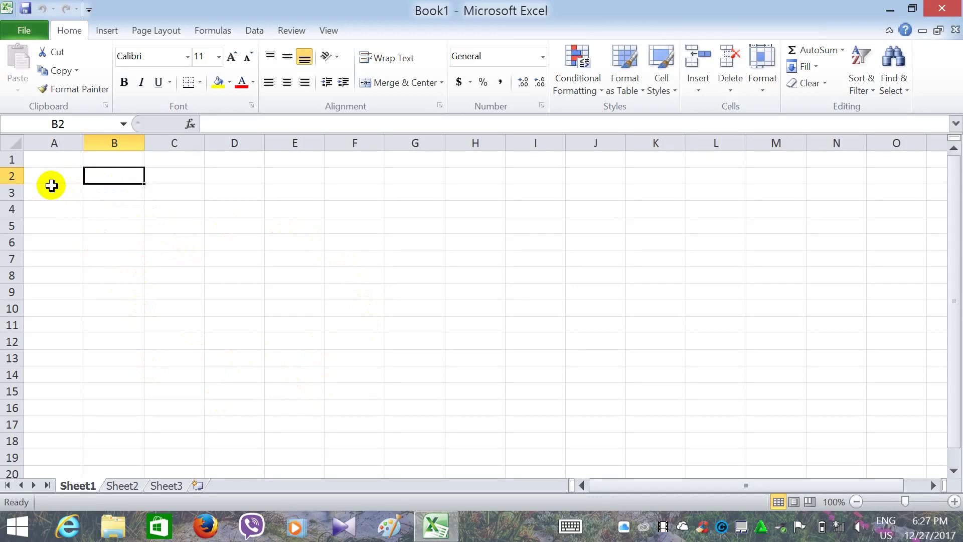
key(ctrl+a)
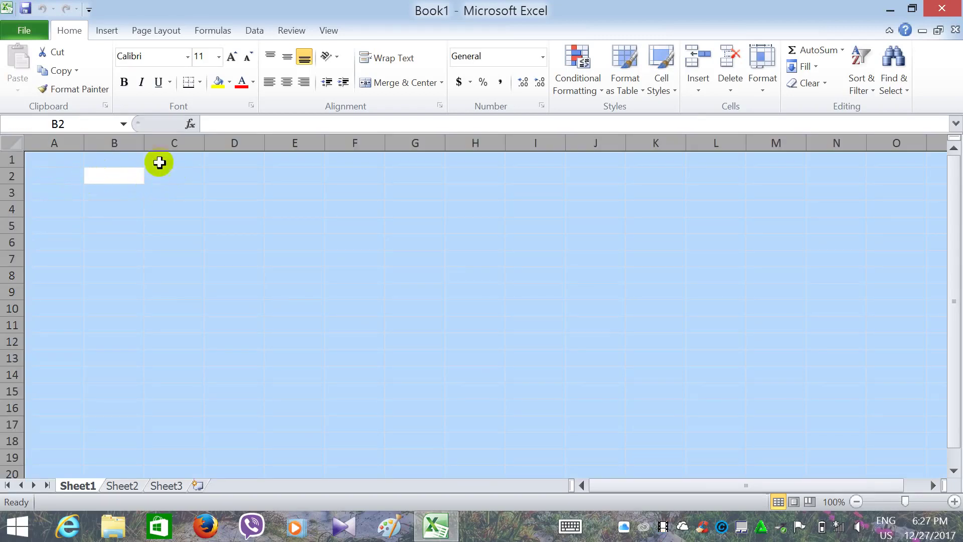
click(69, 176)
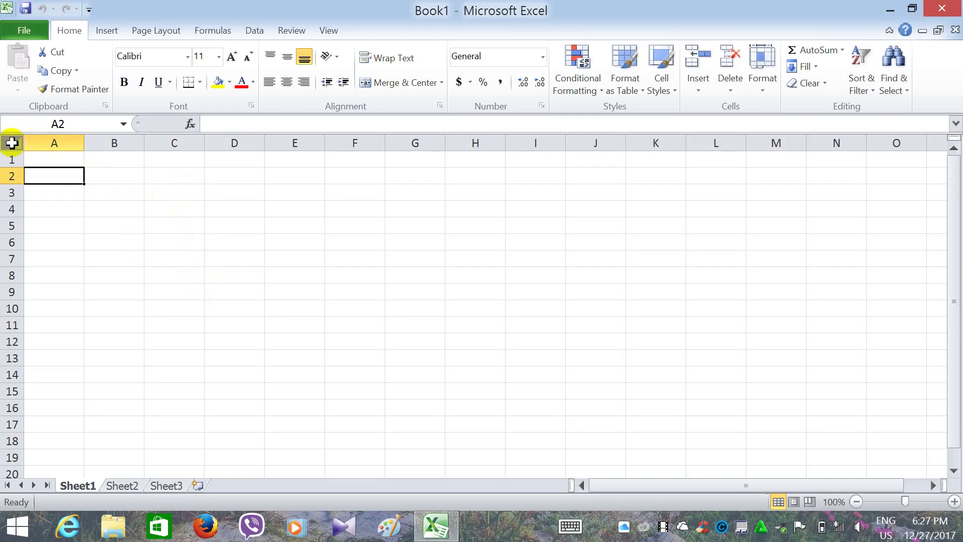
click(12, 144)
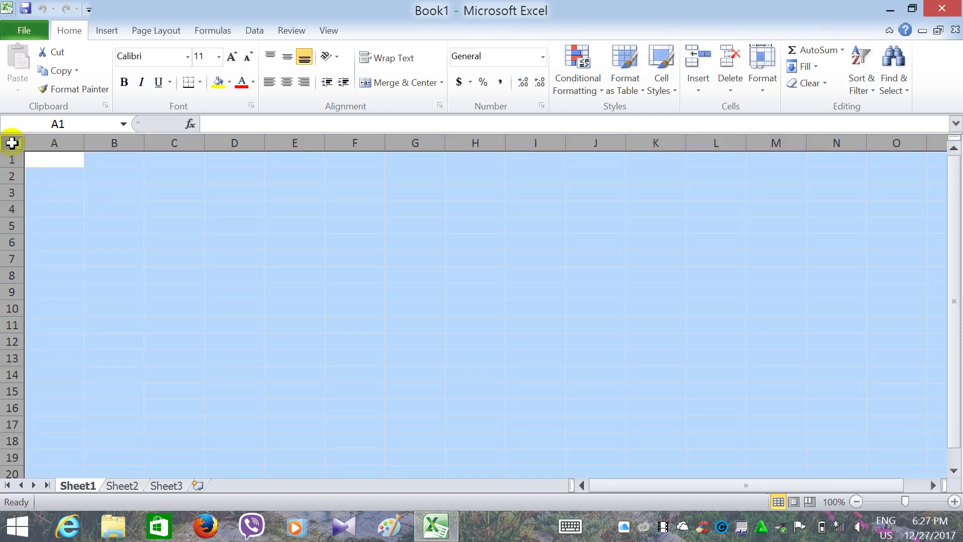
click(39, 155)
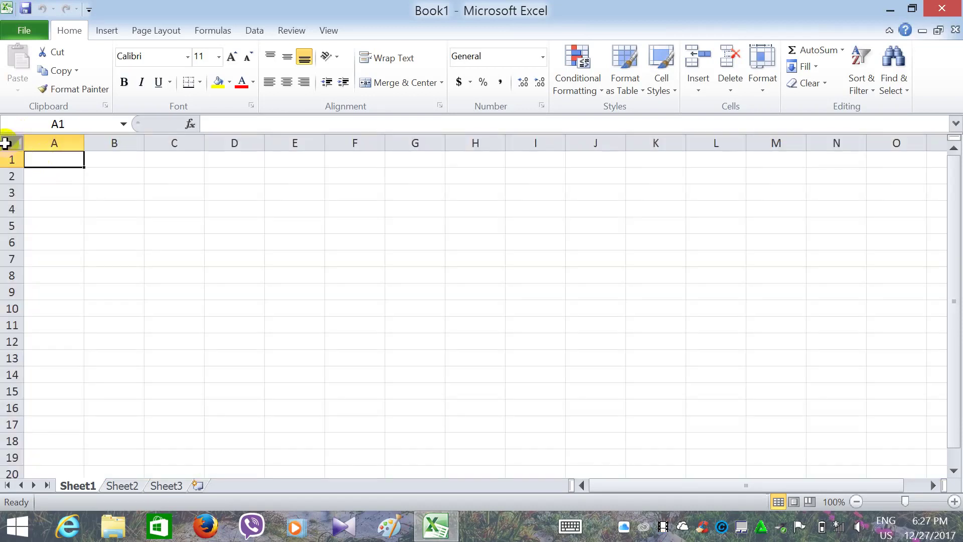
click(11, 144)
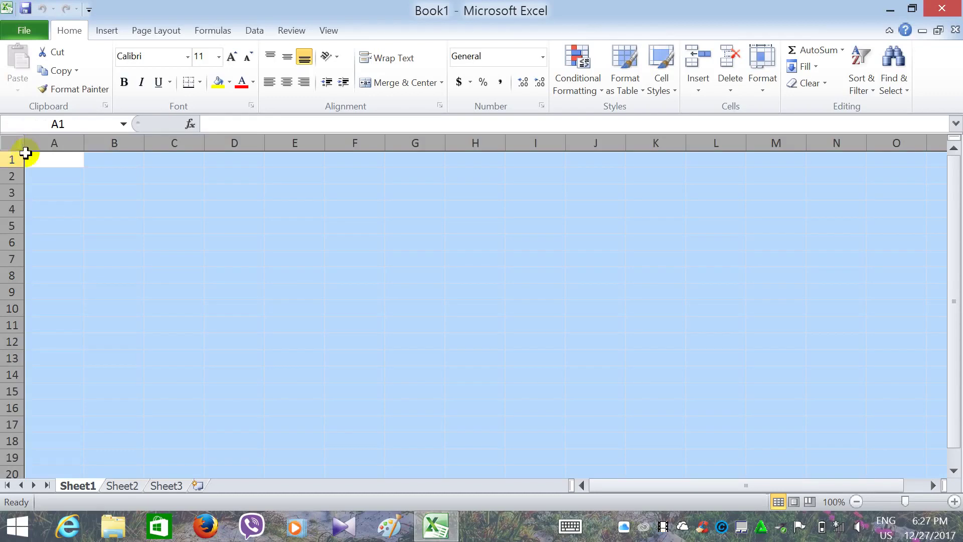
click(54, 157)
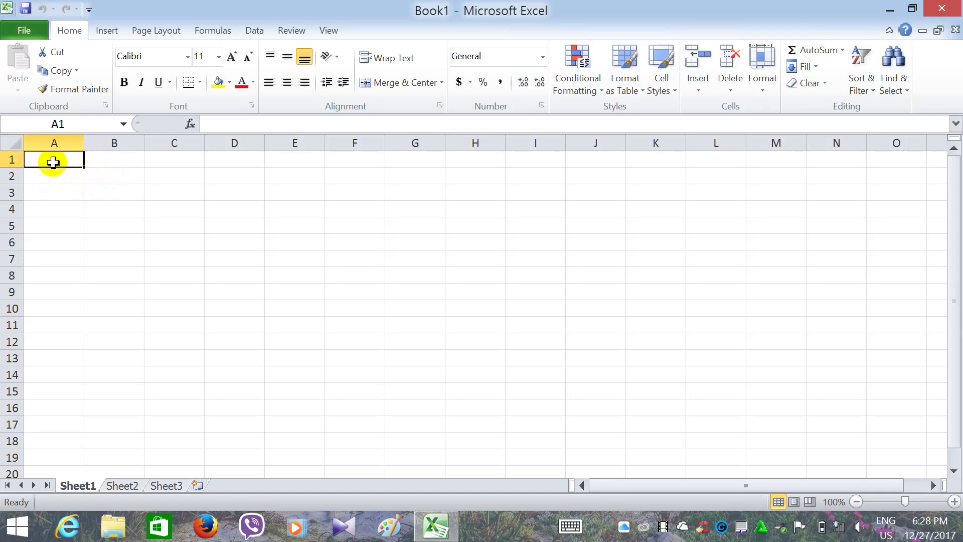
Format the entire worksheet in Zawgyi-One at size 14, then return to cell A1.
click(16, 145)
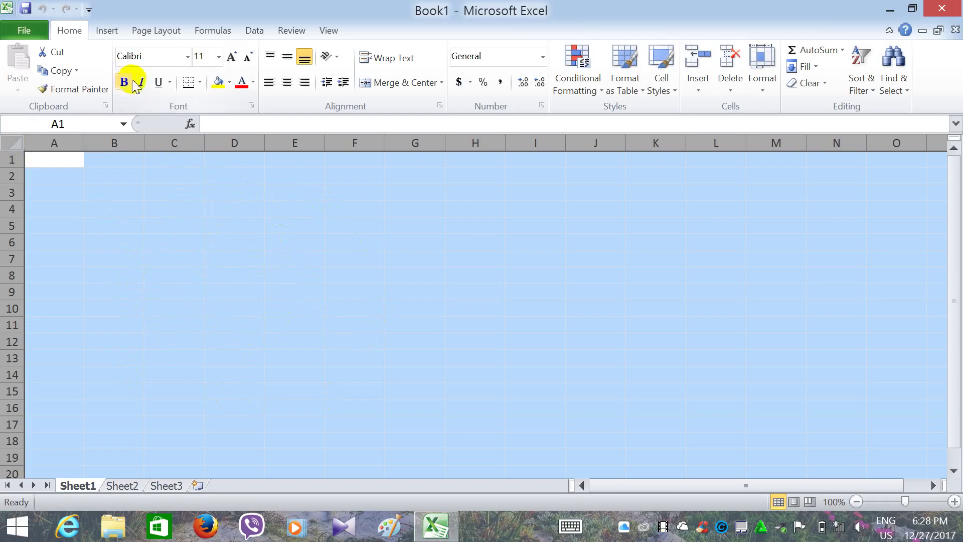
click(188, 56)
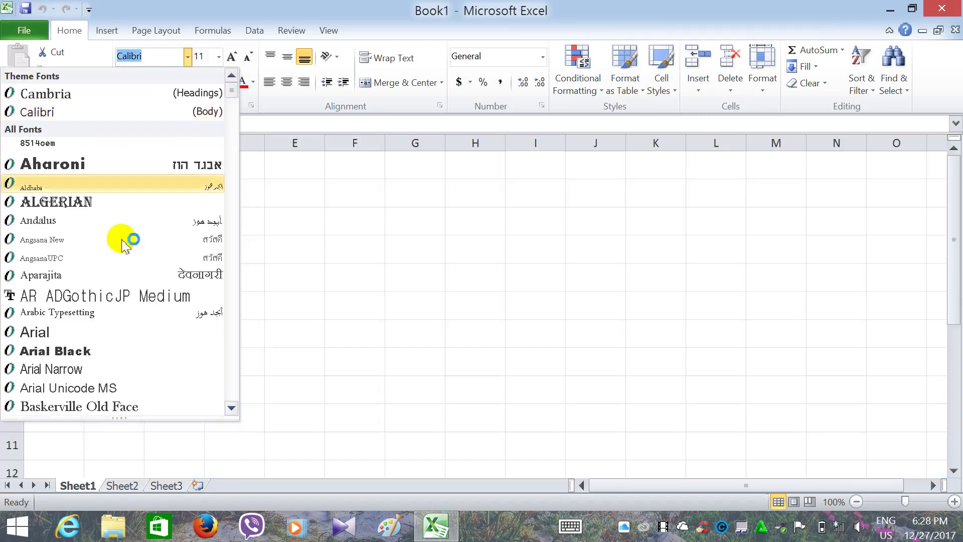
drag(231, 96, 234, 436)
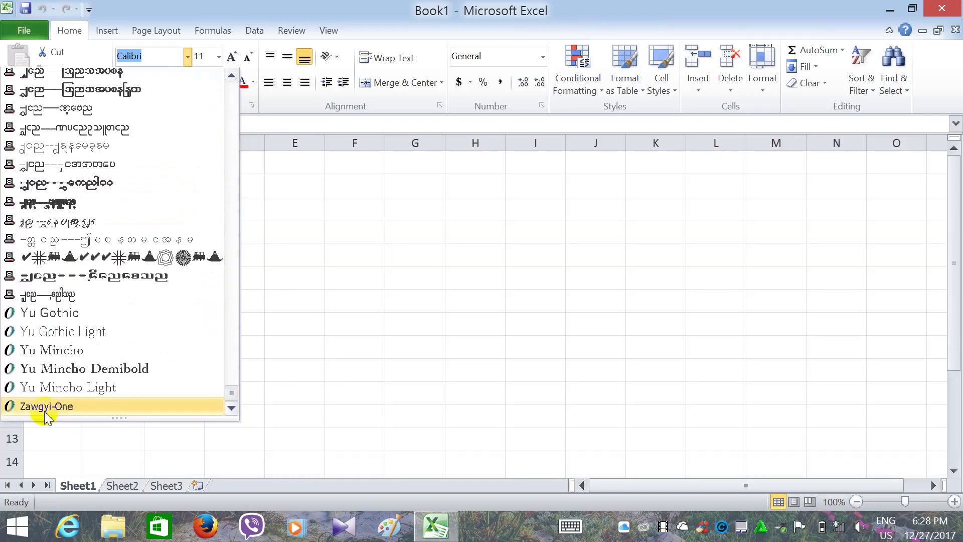
click(45, 407)
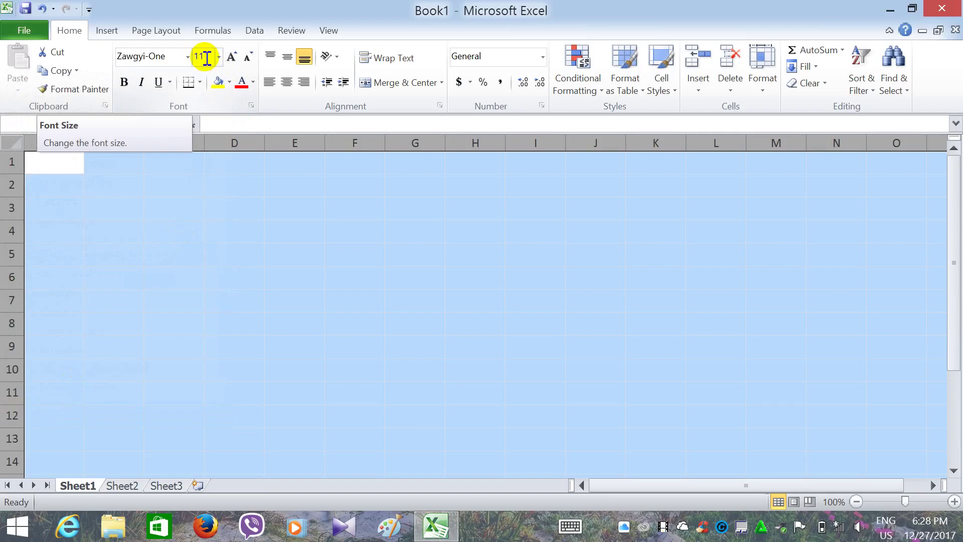
click(220, 56)
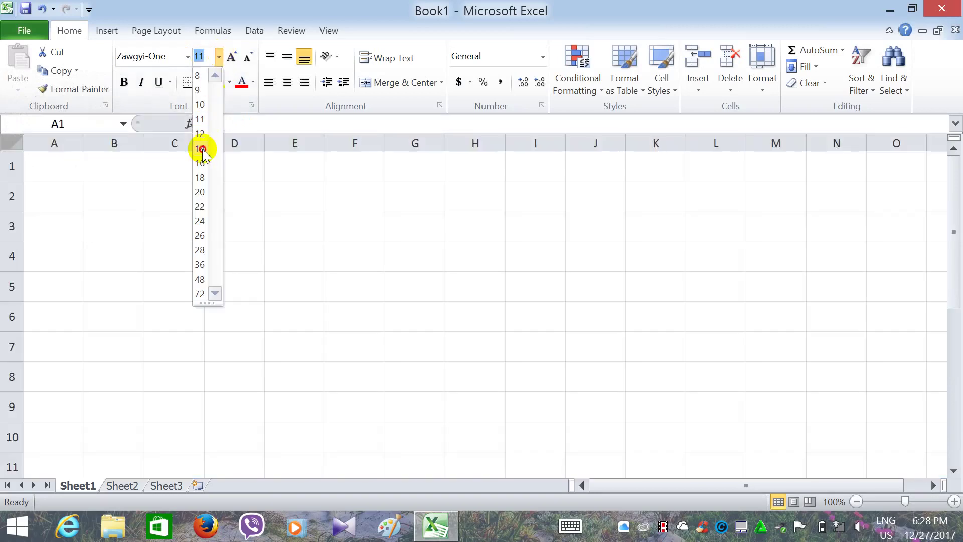
click(201, 148)
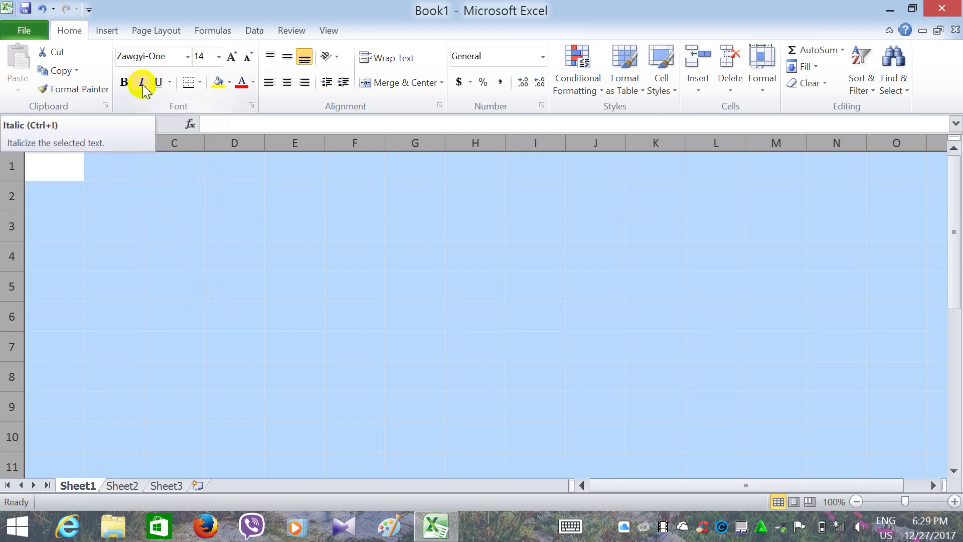
click(65, 161)
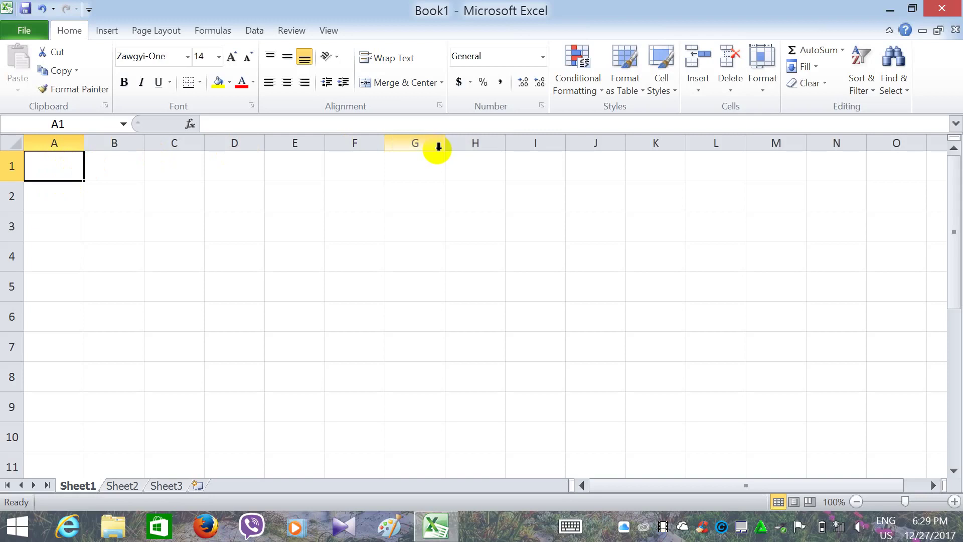
Type Myanmar headings into A1 and B1 and fit columns A and B to them.
key(alt+shift)
text(စ)
text(သ)
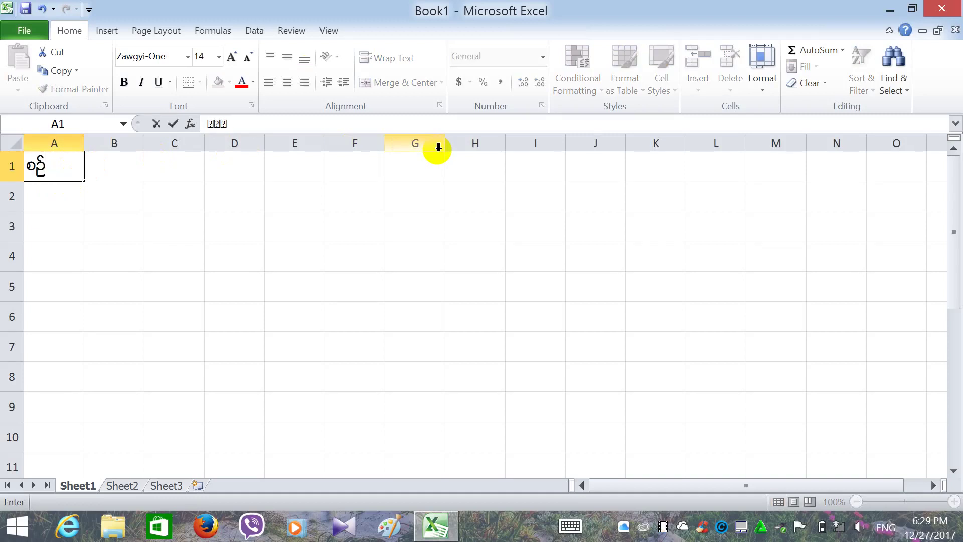
click(98, 196)
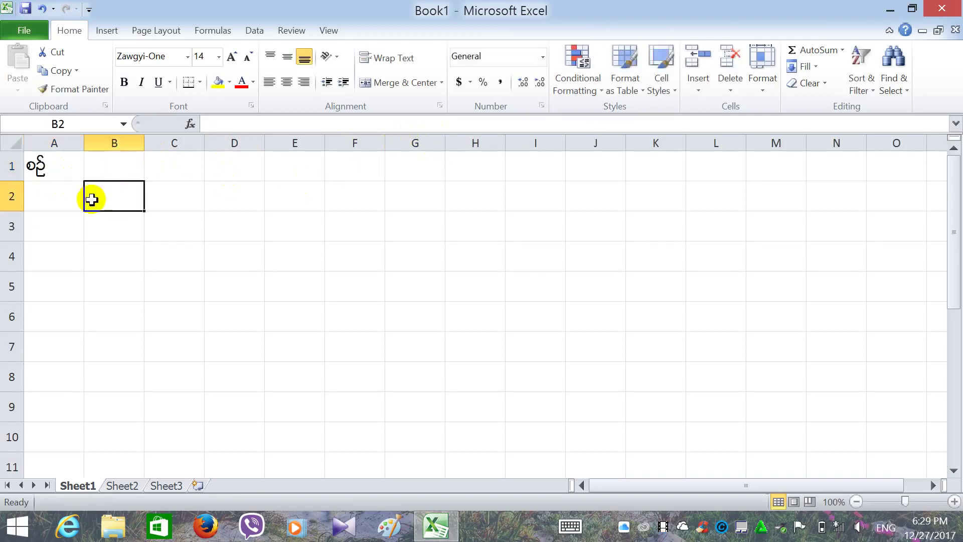
click(78, 176)
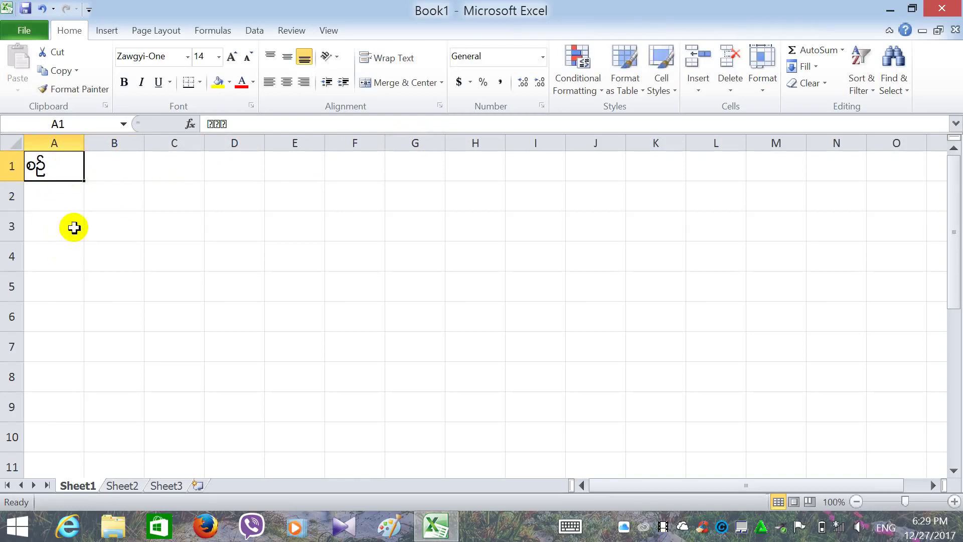
click(104, 195)
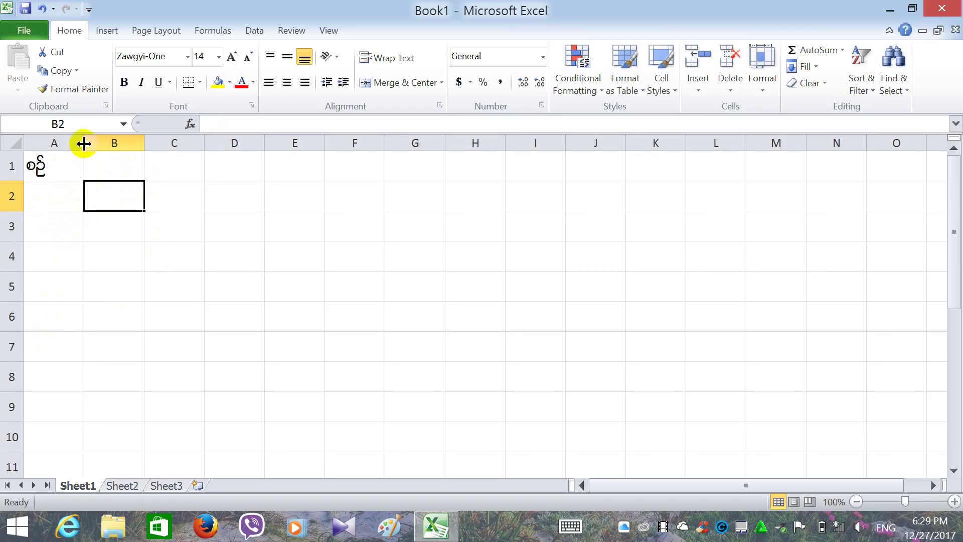
drag(84, 144, 53, 146)
click(43, 198)
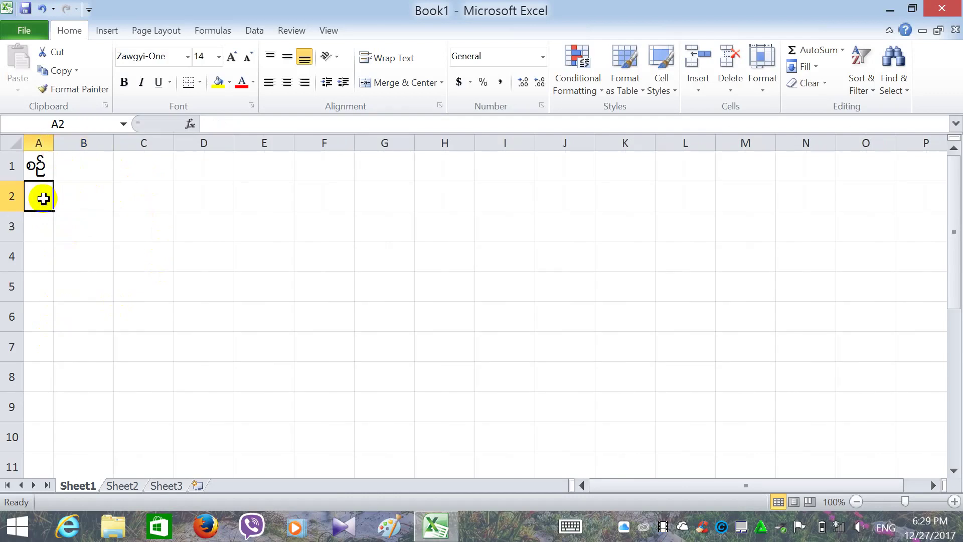
click(85, 171)
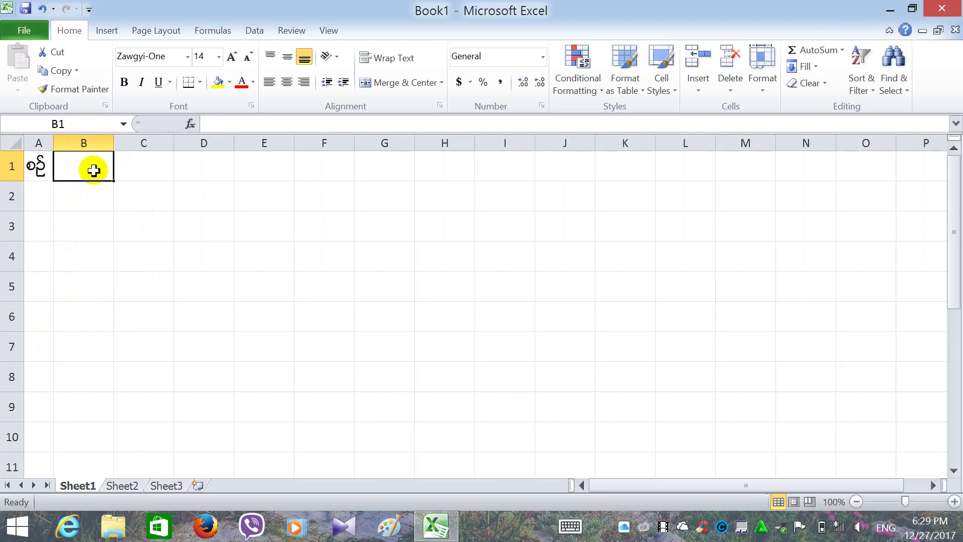
text(အဖွ့)
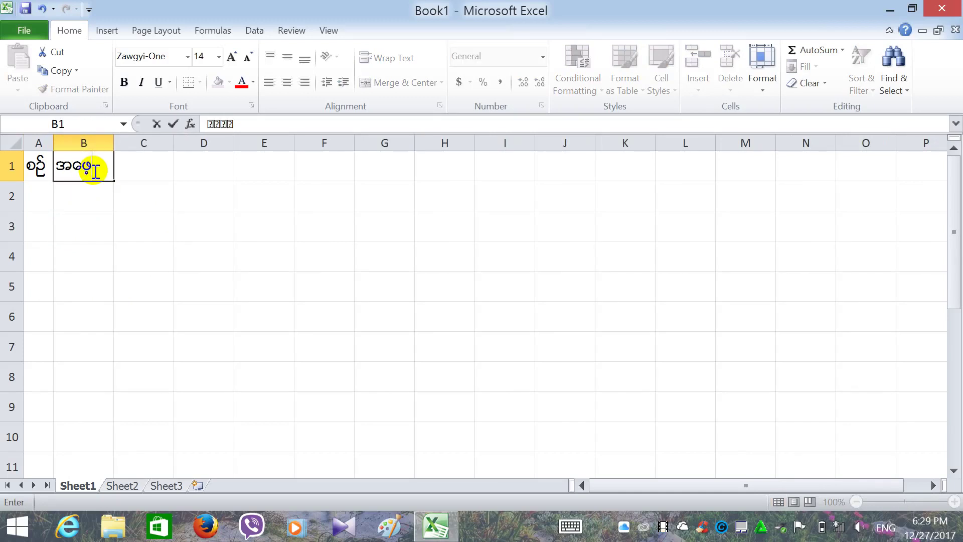
text(ါ)
text(င်ငွေ)
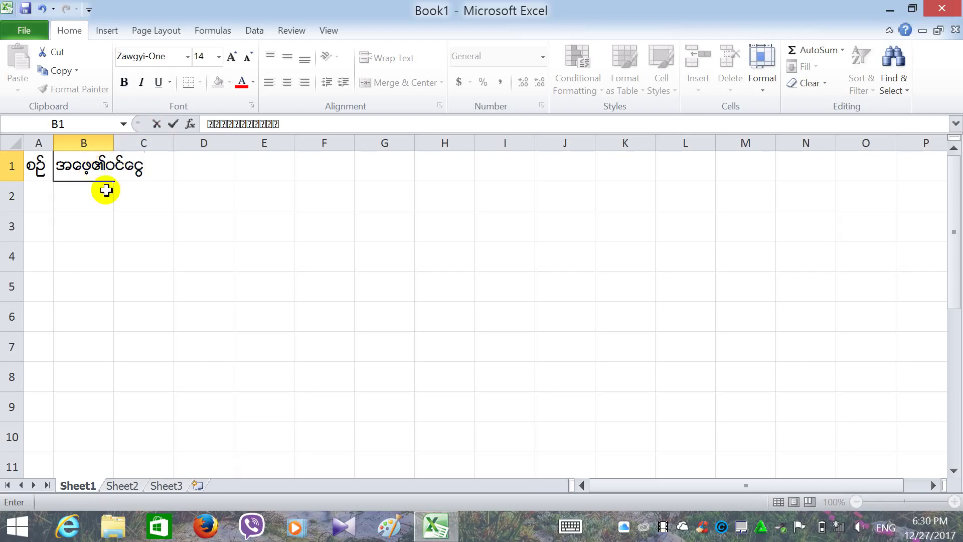
click(106, 189)
click(131, 189)
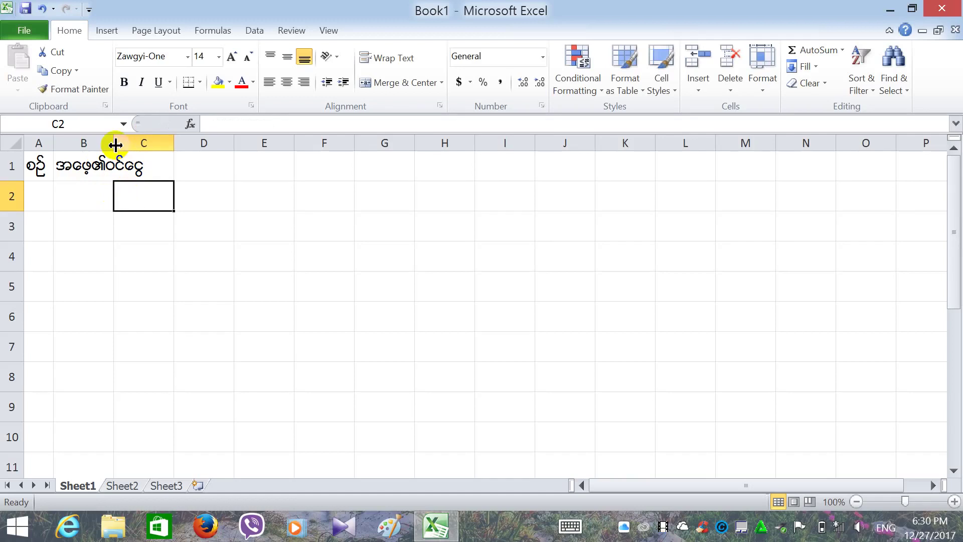
drag(112, 144, 142, 140)
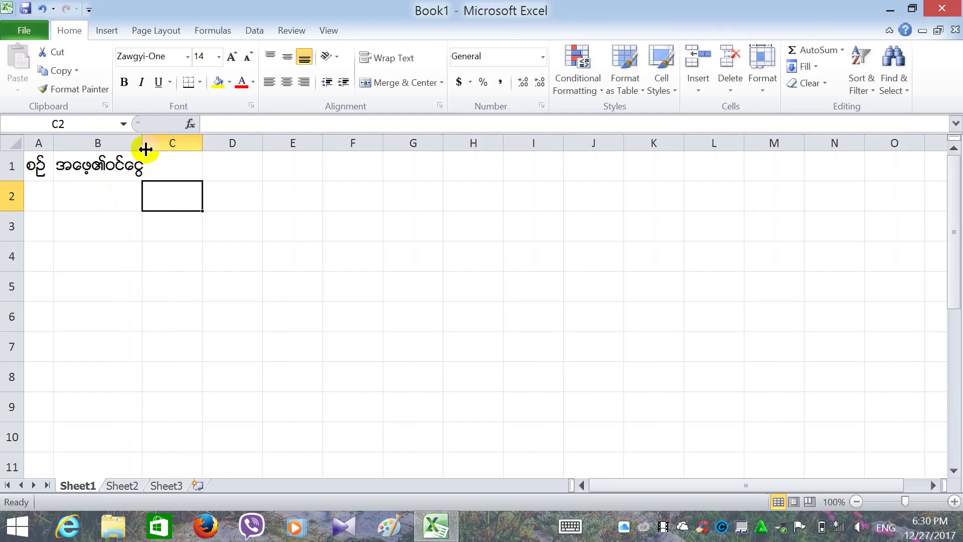
drag(141, 146, 145, 145)
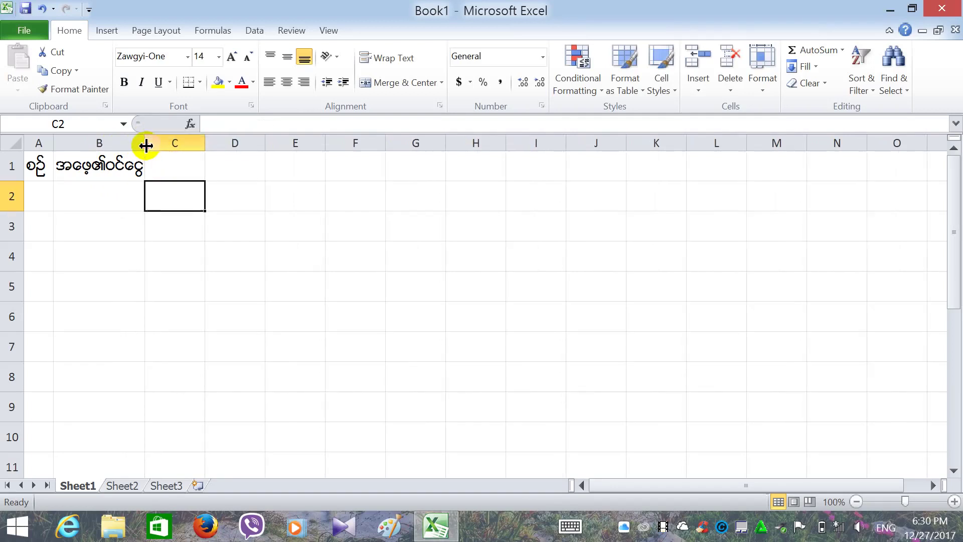
Type Myanmar headings into C1 and D1 and widen columns C and D to fit.
click(161, 172)
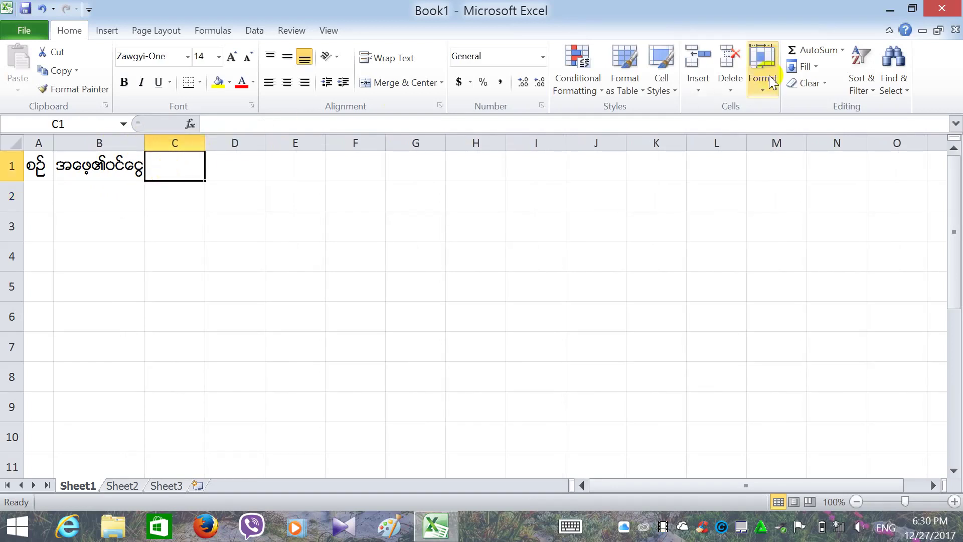
text(အိ)
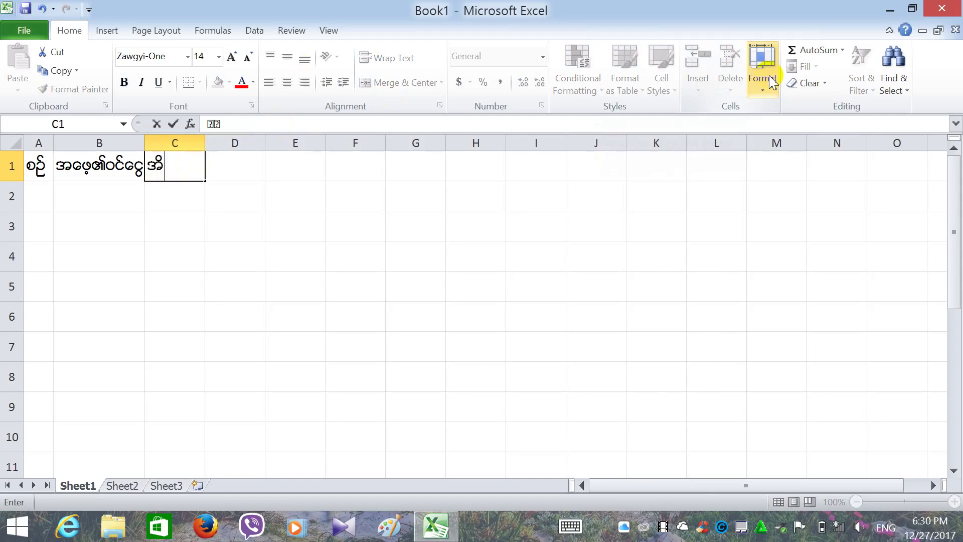
text(မ်အသုံးငွေ)
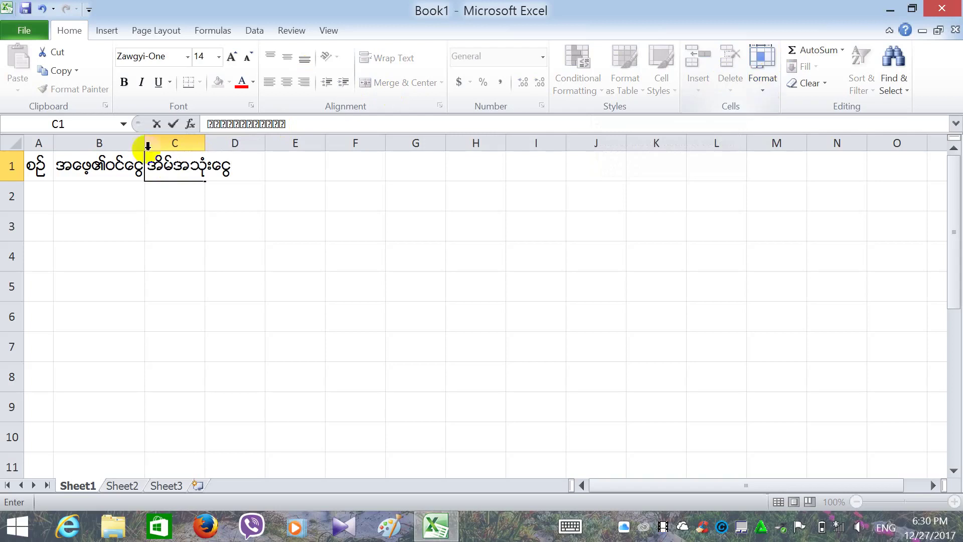
click(206, 145)
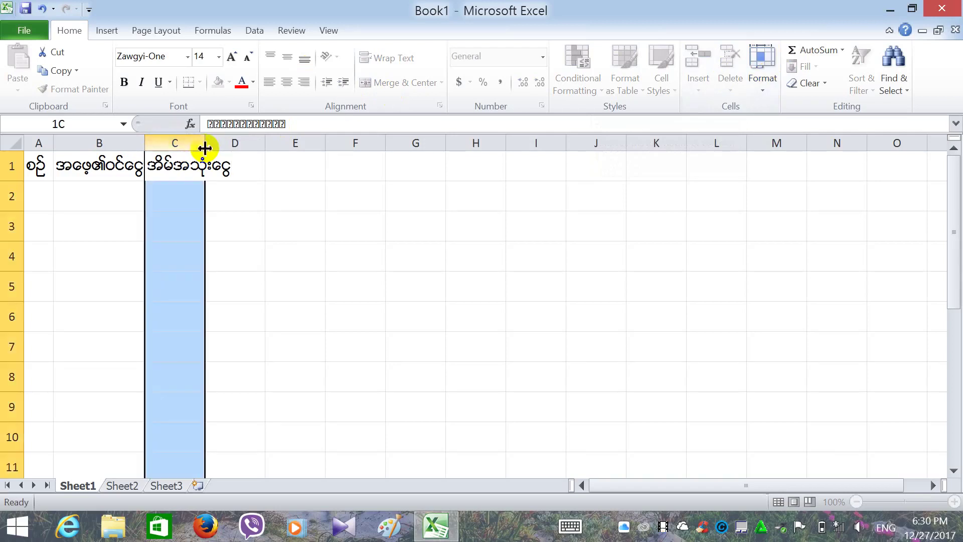
click(242, 190)
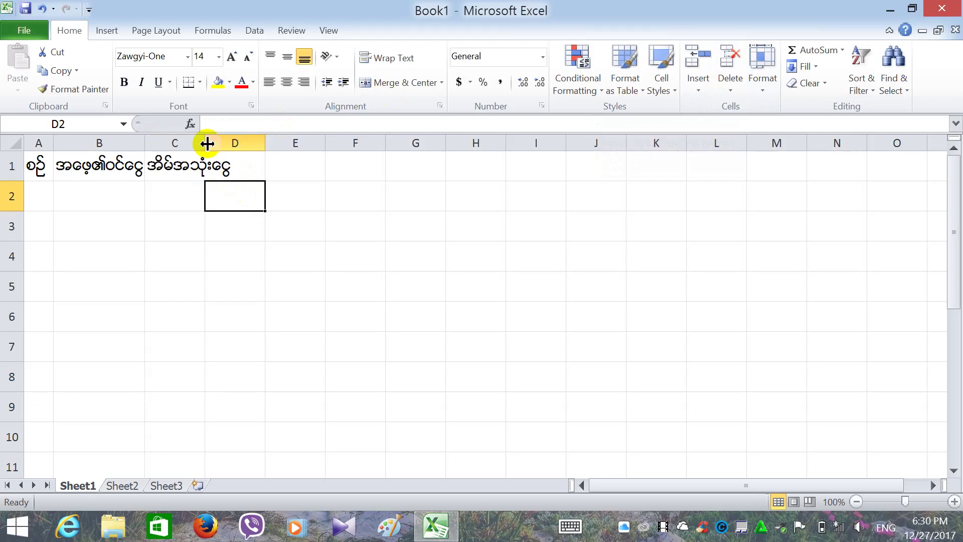
drag(207, 144, 234, 141)
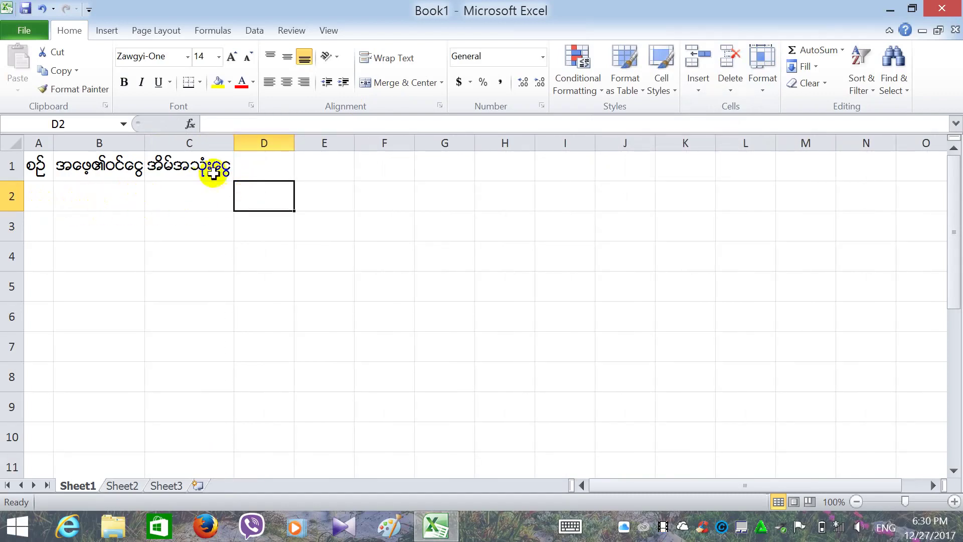
click(254, 162)
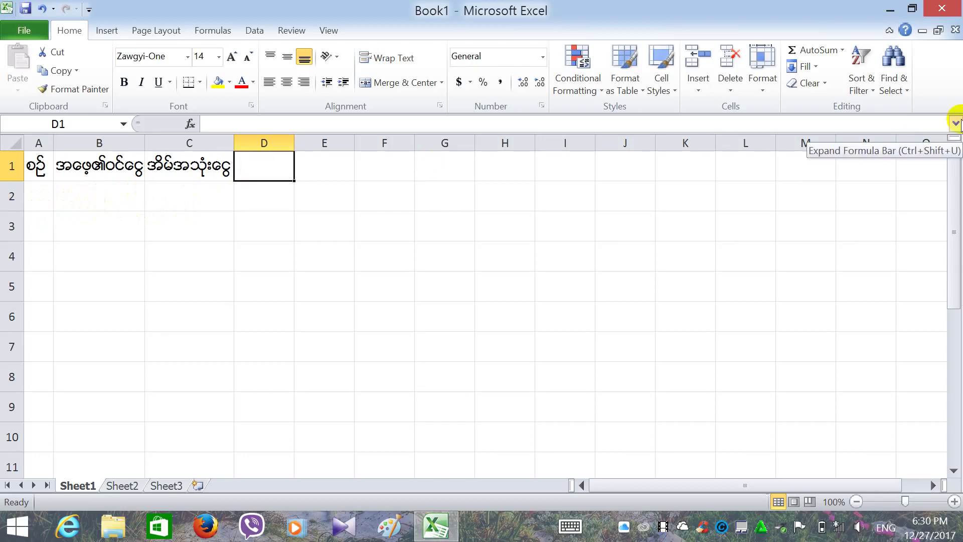
text(လက်ကျန်ငွေ)
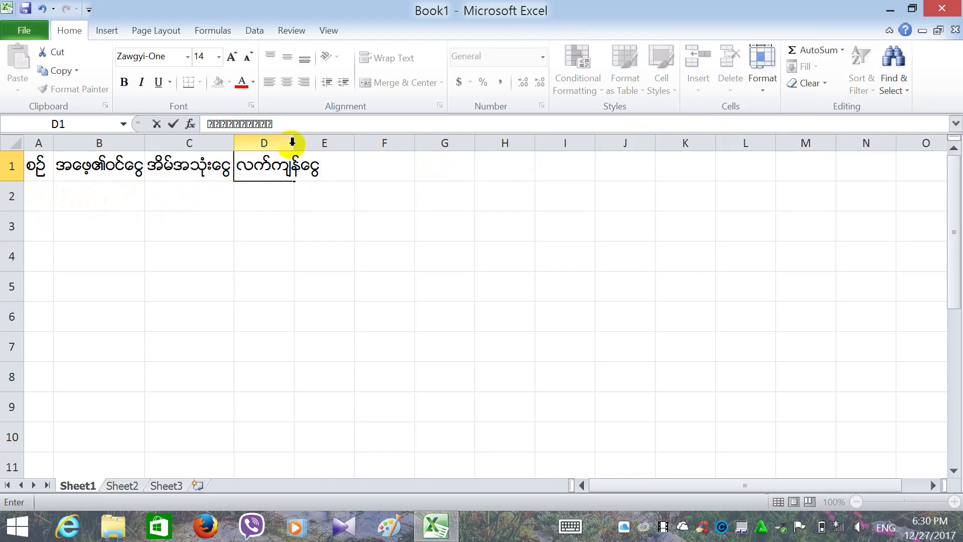
click(308, 189)
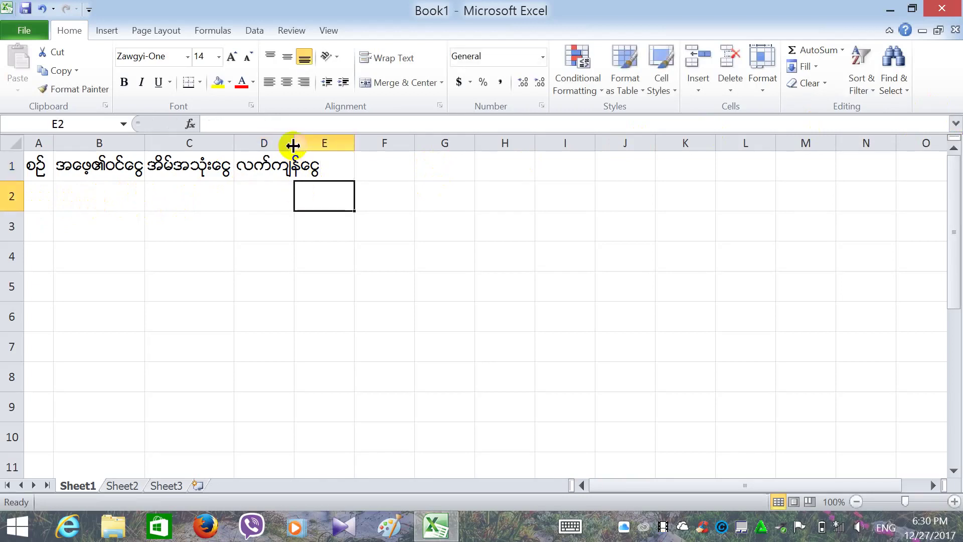
drag(293, 145, 341, 136)
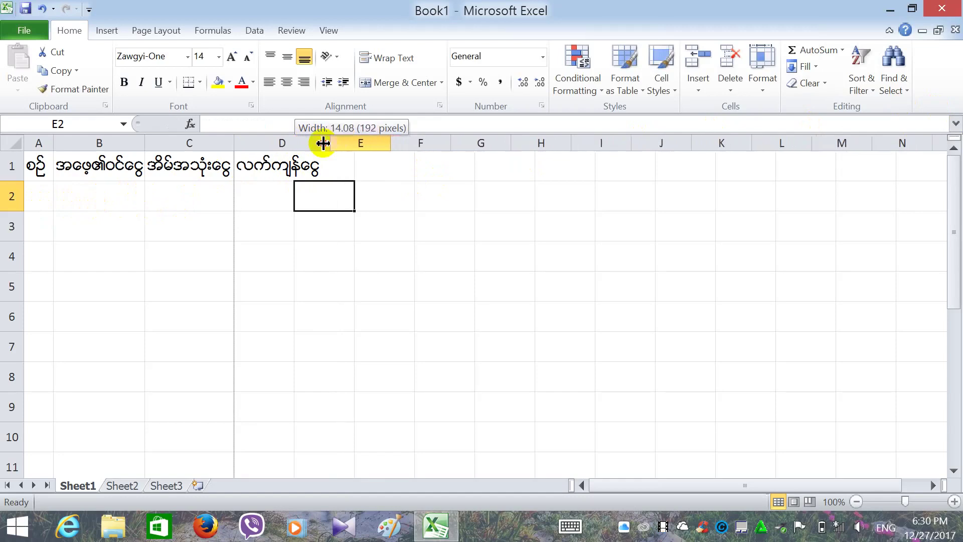
drag(341, 137, 323, 144)
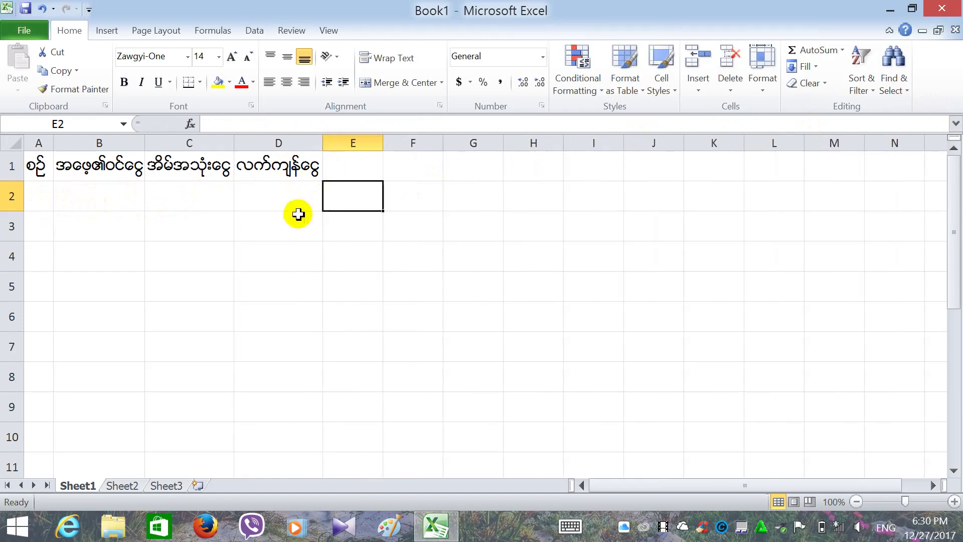
click(40, 196)
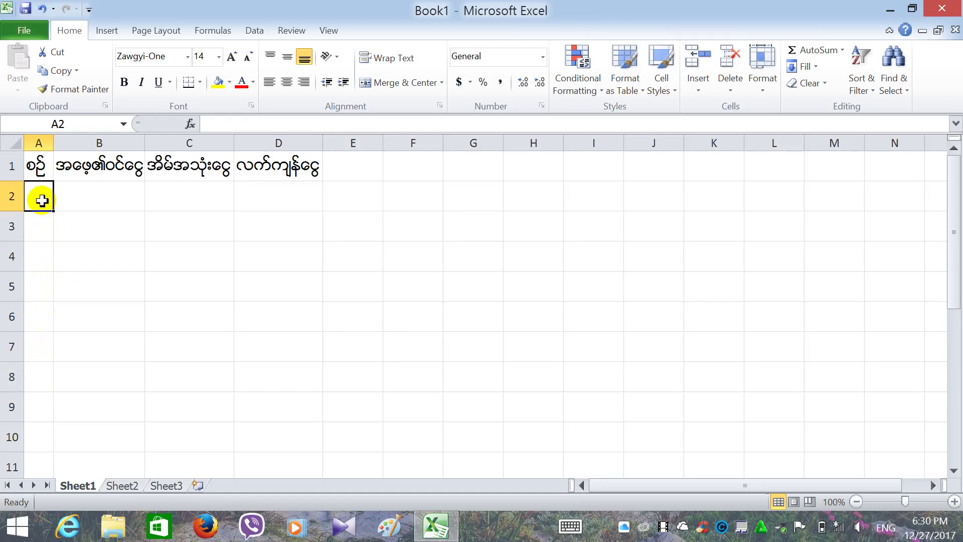
Enter the Myanmar numeral ၁ in cell A2.
text(၁)
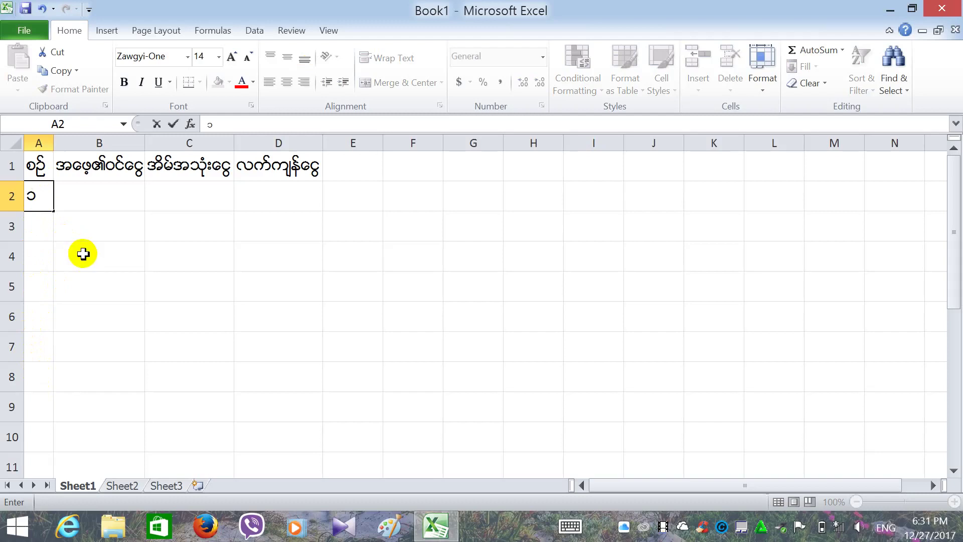
click(80, 234)
click(48, 203)
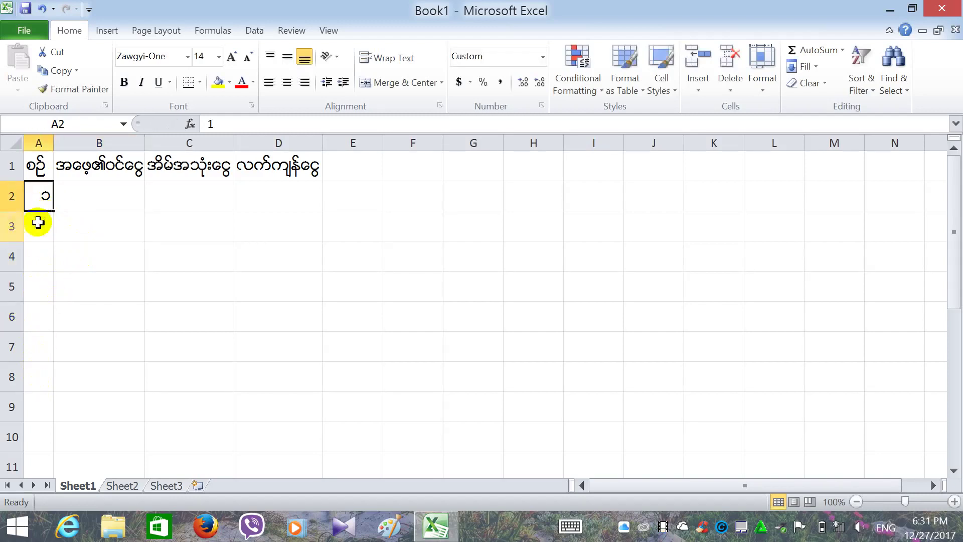
click(45, 228)
click(37, 259)
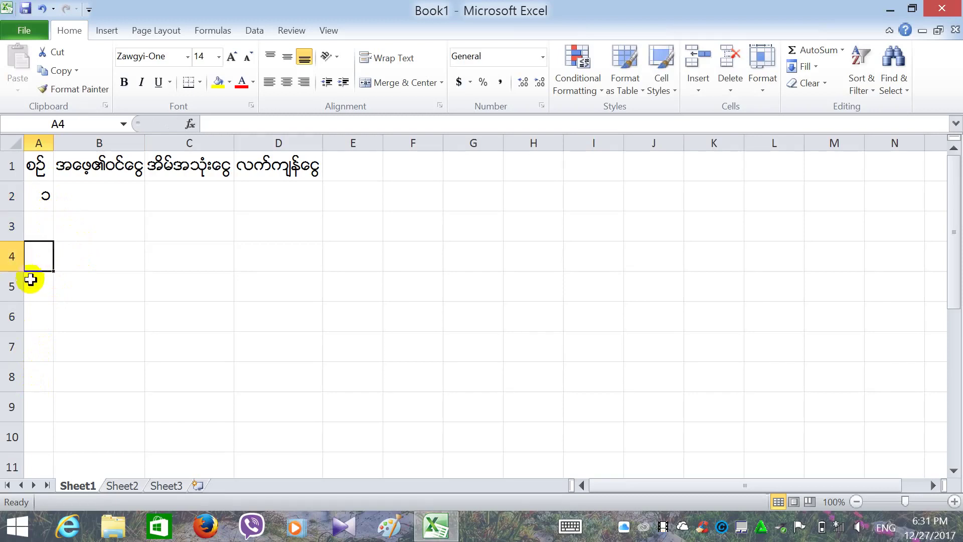
click(37, 199)
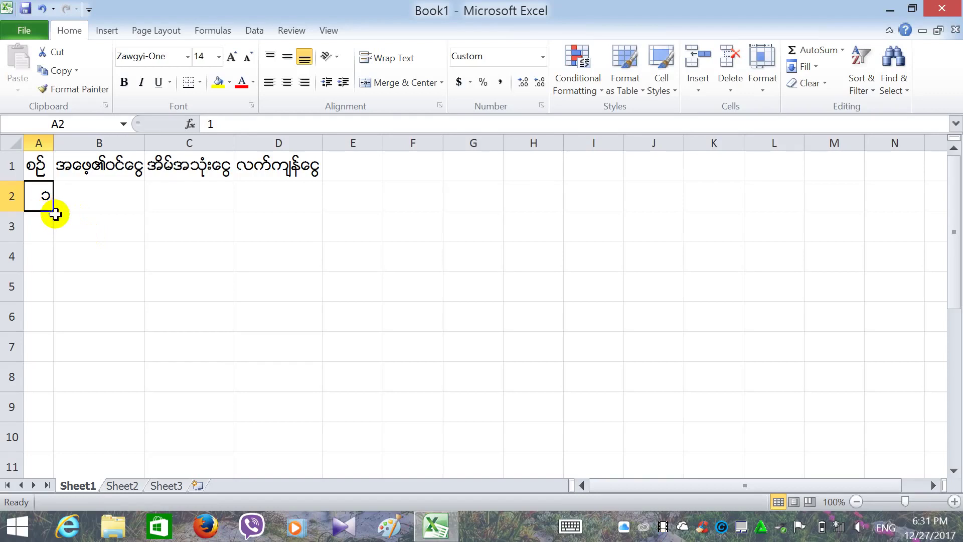
click(221, 233)
click(39, 200)
Fill the numbering down from A2 to A7, giving ၁ through ၆.
drag(54, 212, 54, 212)
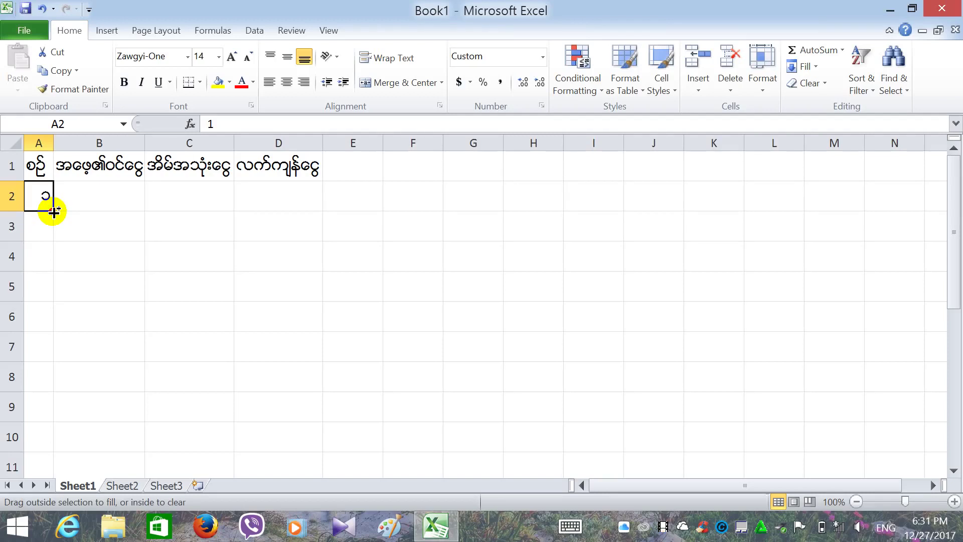
drag(53, 211, 60, 254)
drag(66, 305, 61, 357)
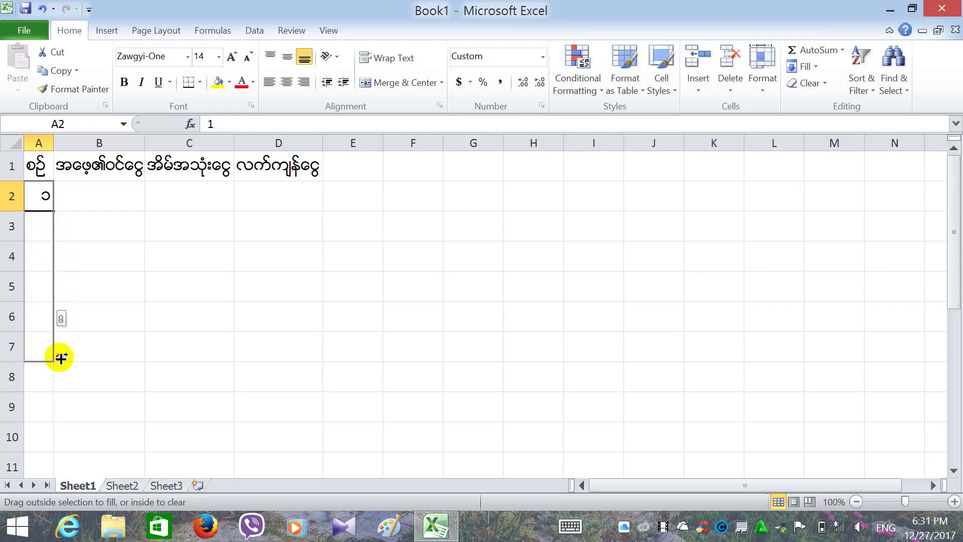
drag(61, 358, 60, 355)
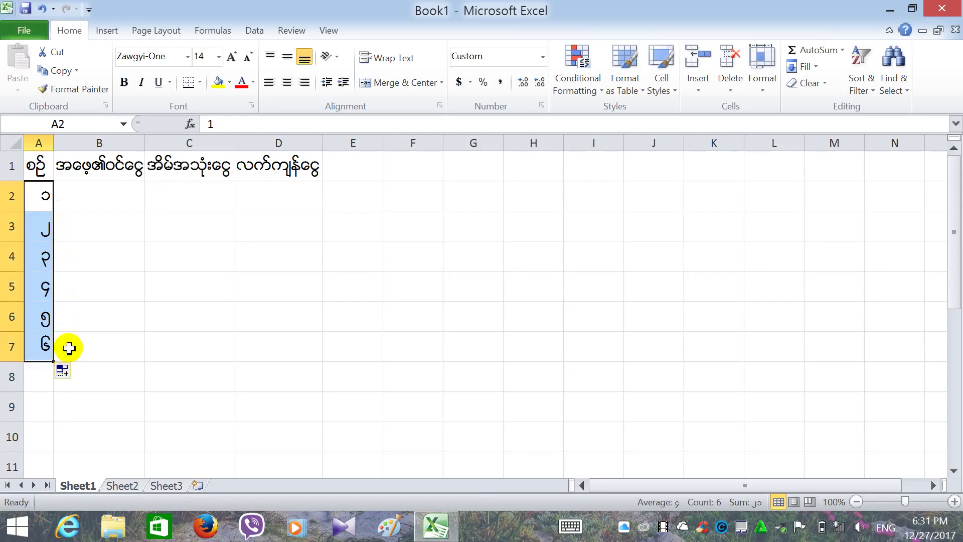
click(85, 232)
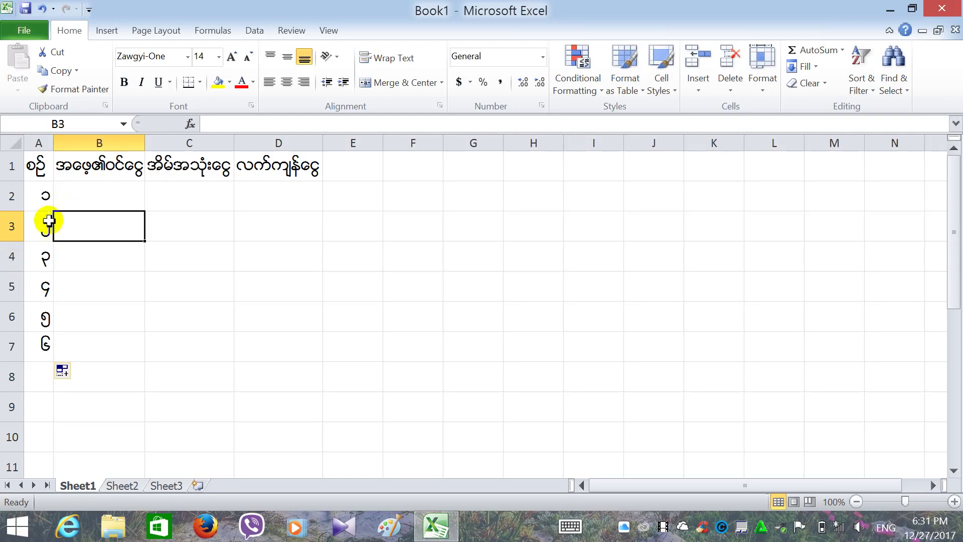
Enter the amounts 123, 256, 356, 355, 356, 356 into B2:B7.
click(80, 190)
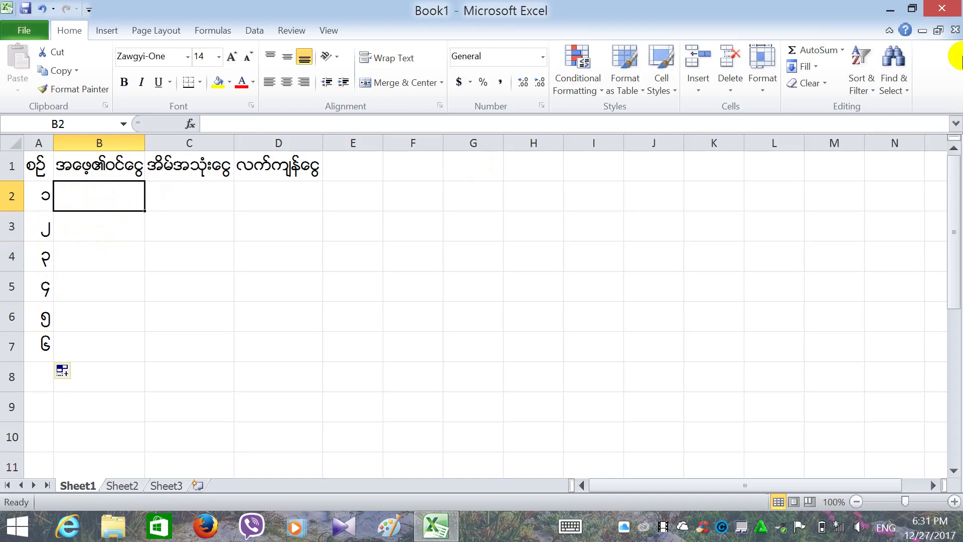
text(123)
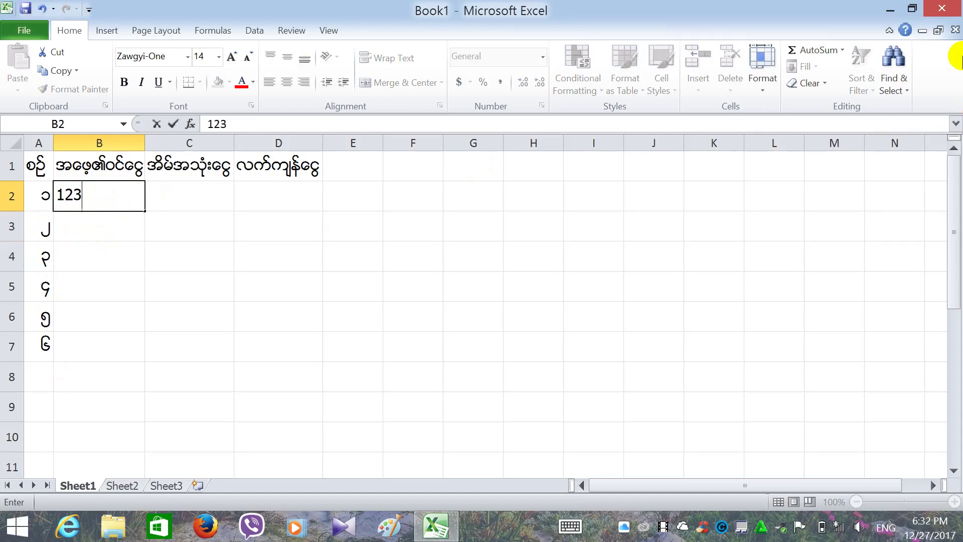
key(Return)
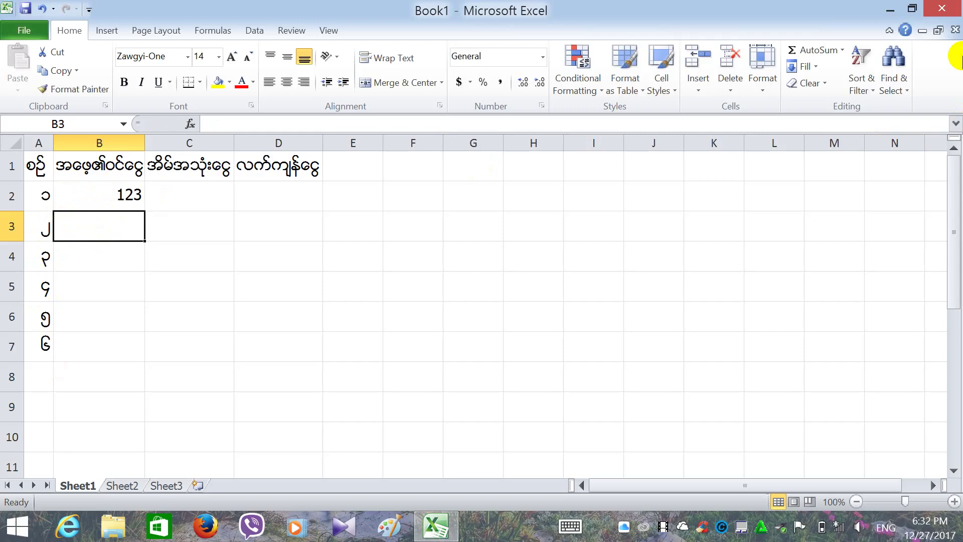
text(256)
key(Return)
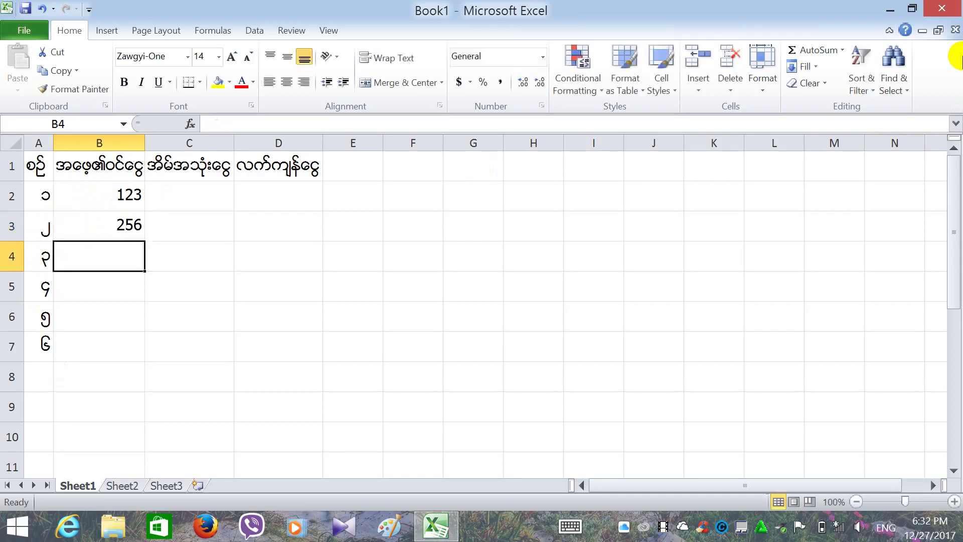
text(356)
key(Return)
text(35)
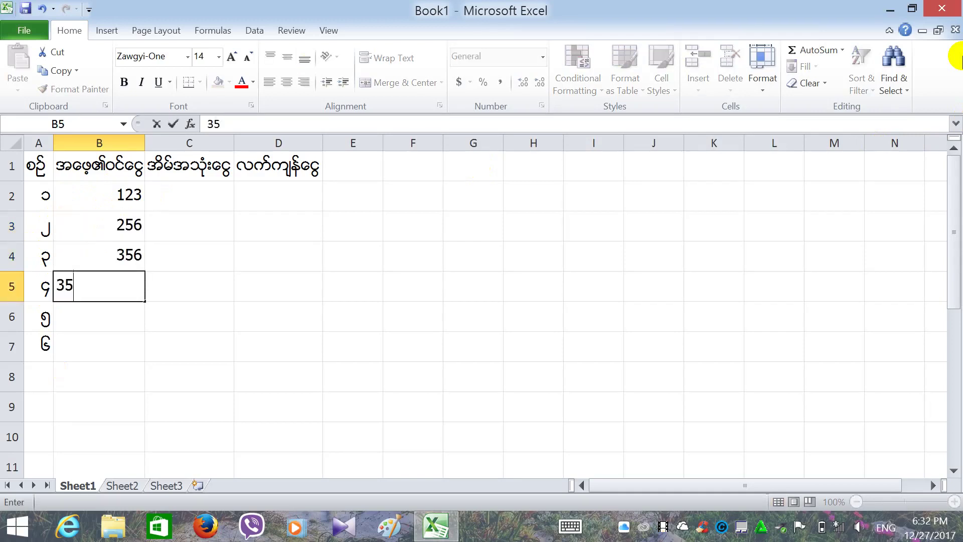
text(5)
key(Return)
text(356)
key(Return)
text(35)
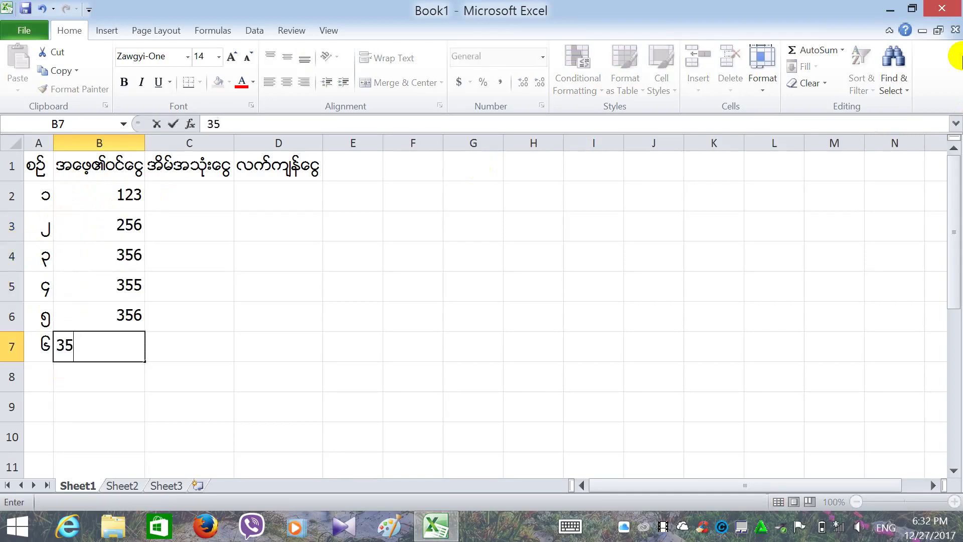
key(Return)
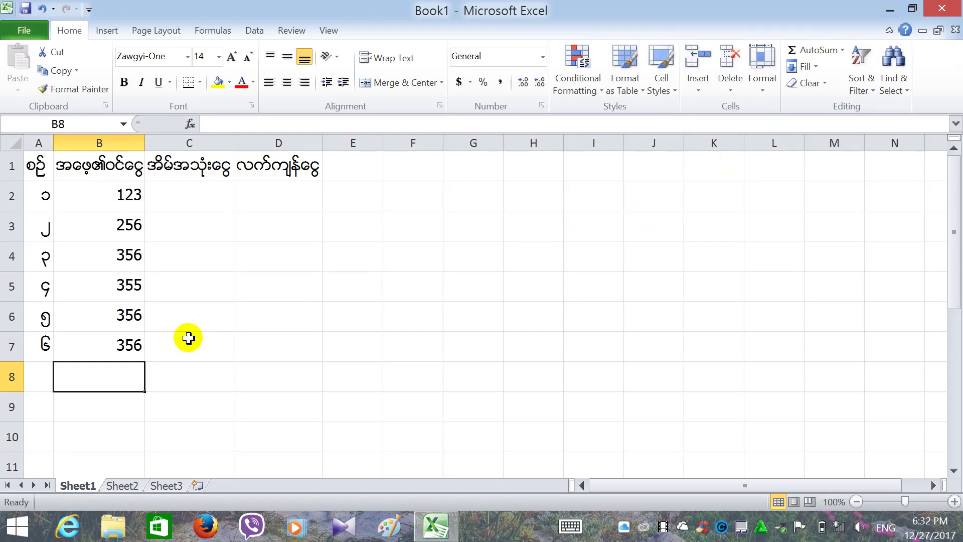
Enter the amounts 95, 65, 68, 48, 59, 68 into C2:C7.
click(204, 201)
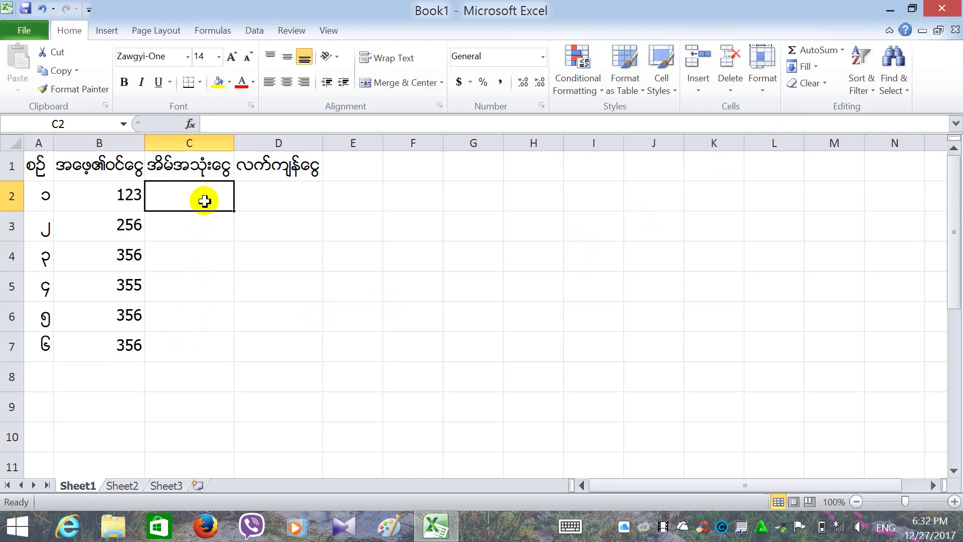
text(95)
key(Return)
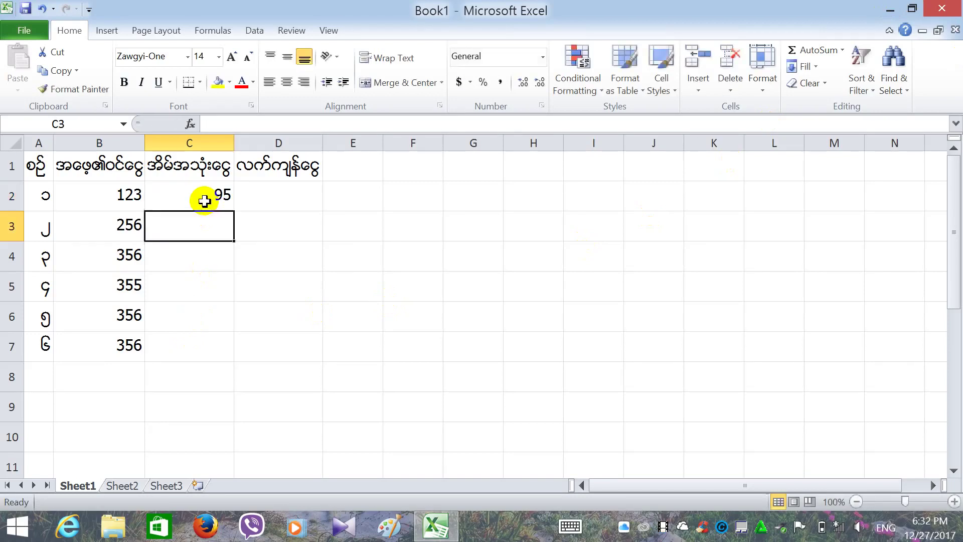
text(65)
key(Return)
text(68)
key(Return)
text(4)
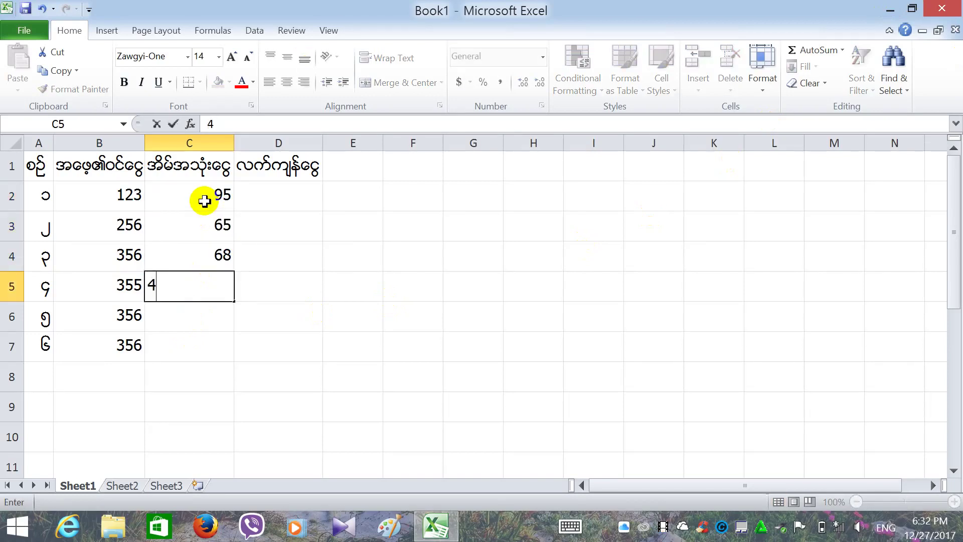
text(8)
key(Return)
text(59)
key(Return)
text(685)
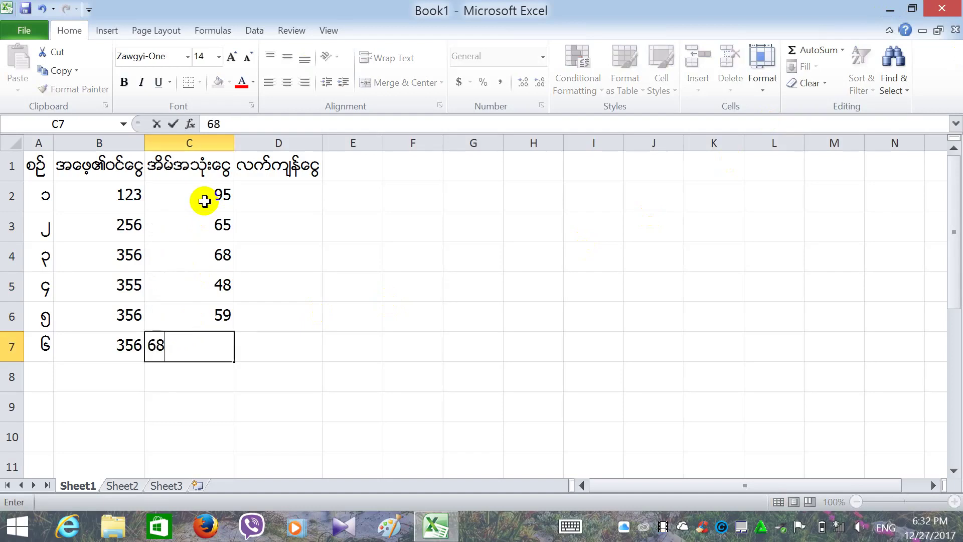
click(272, 198)
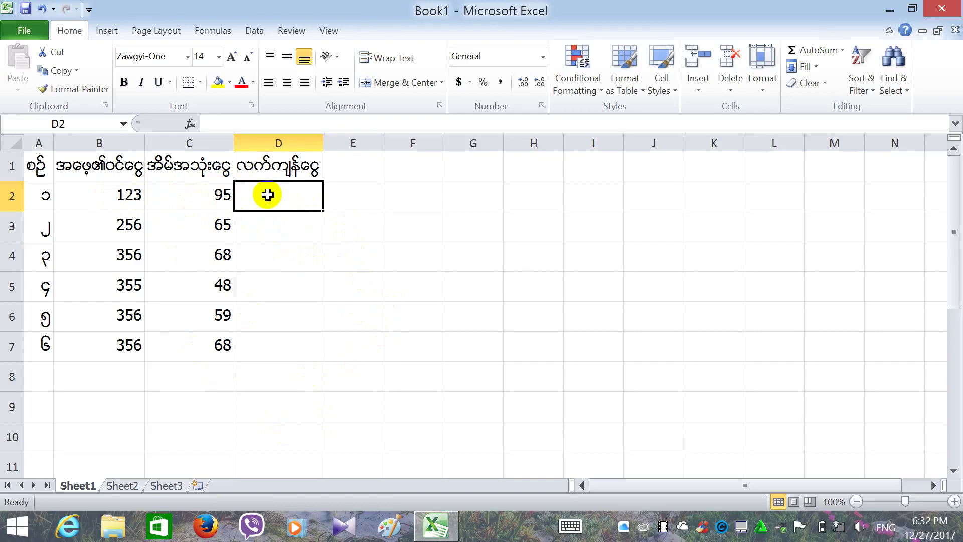
click(211, 123)
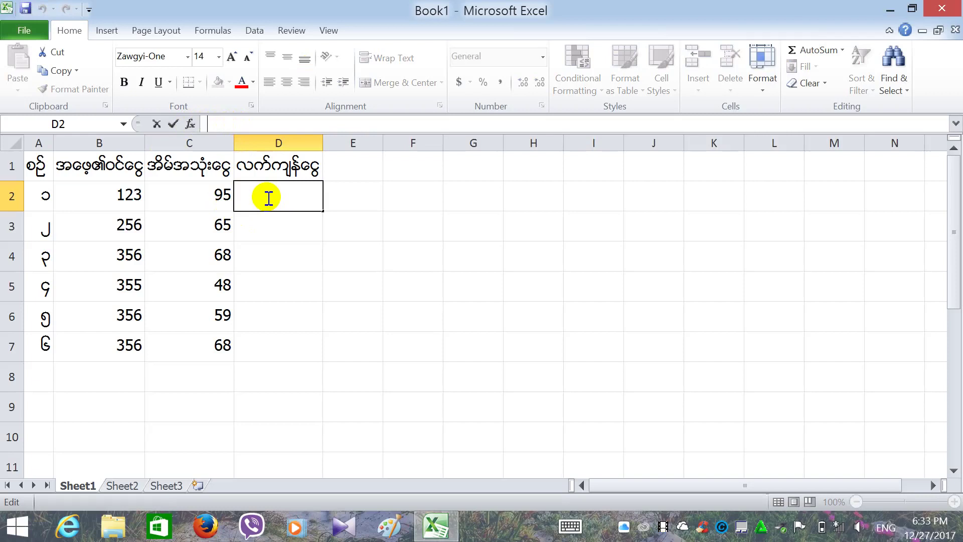
Enter the formula =B2-C2 in D2 so it shows 28.
text(=)
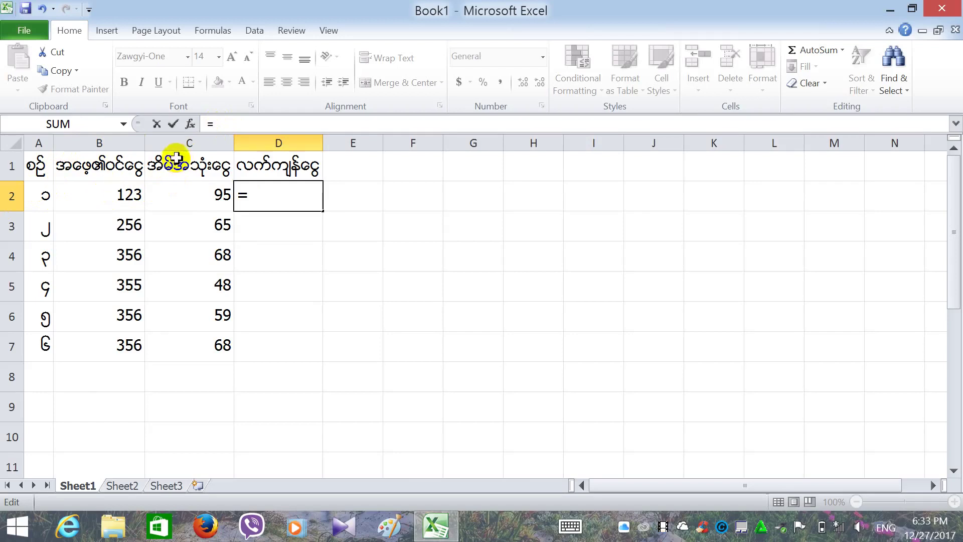
click(118, 201)
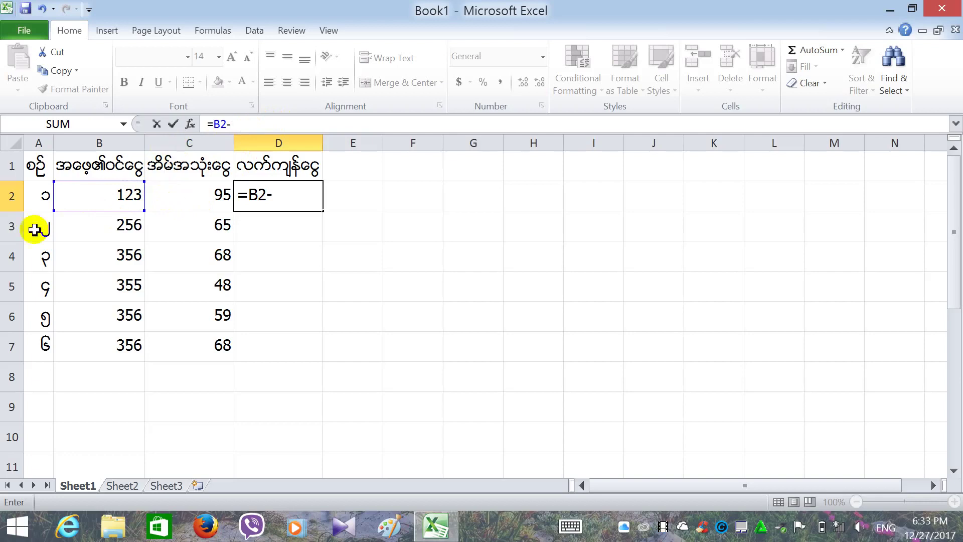
click(176, 191)
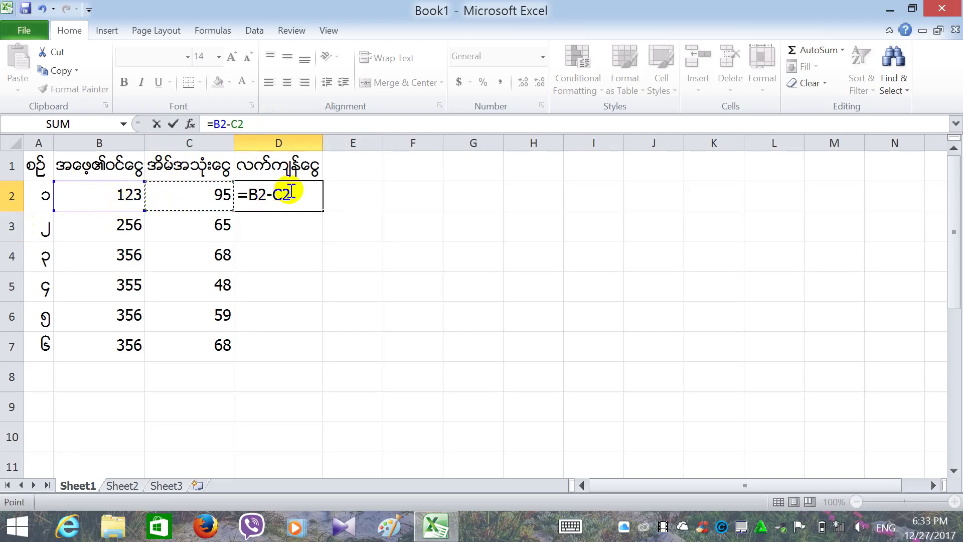
key(Return)
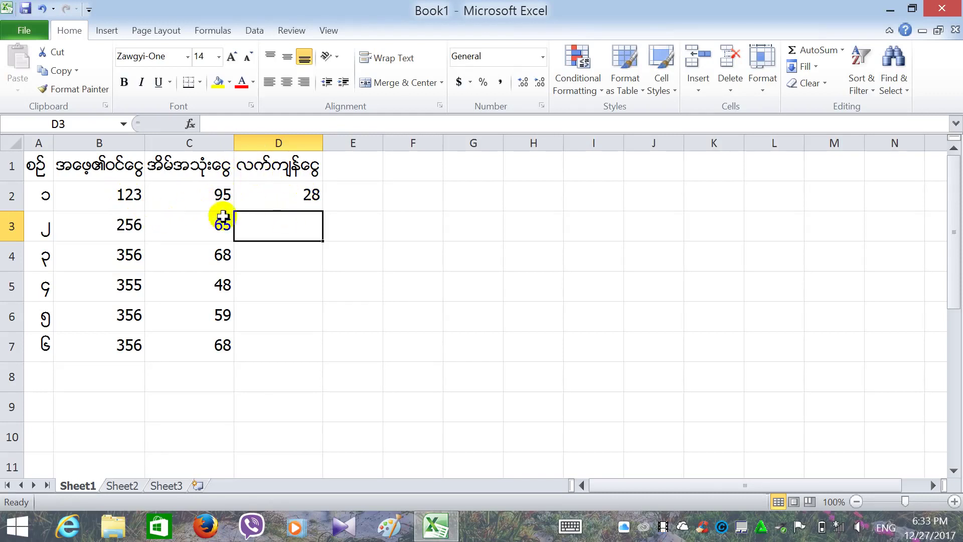
Copy the D2 difference formula down to D7, giving 191, 288, 307, 297 and 288.
click(275, 195)
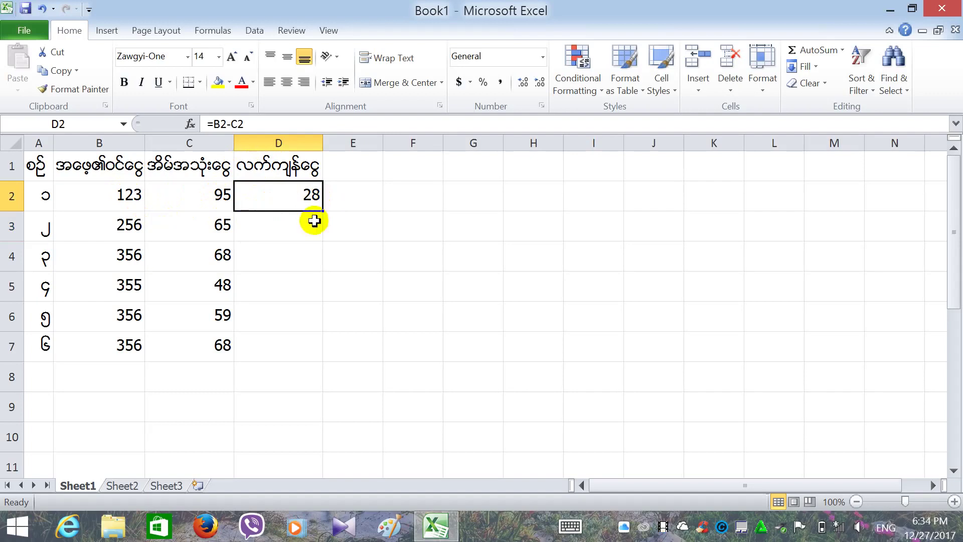
click(279, 236)
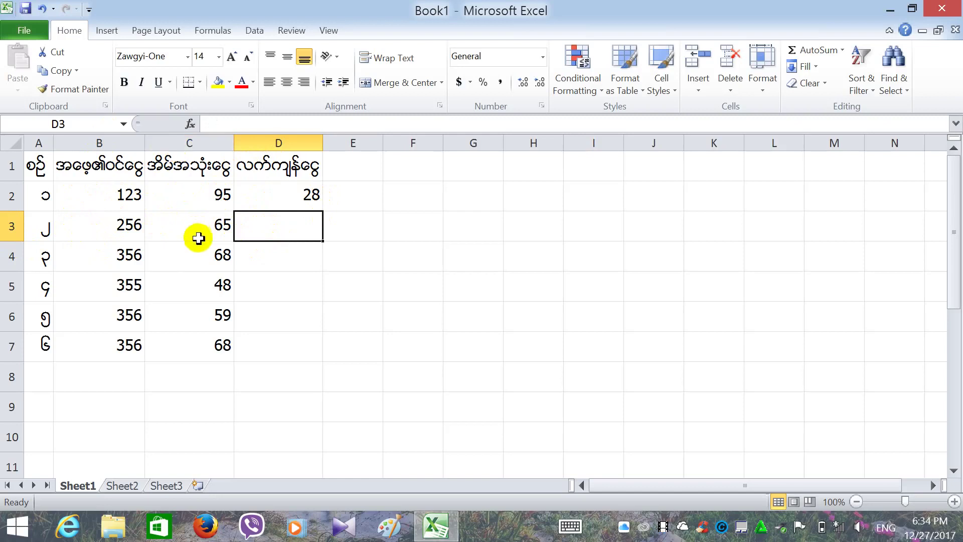
click(265, 192)
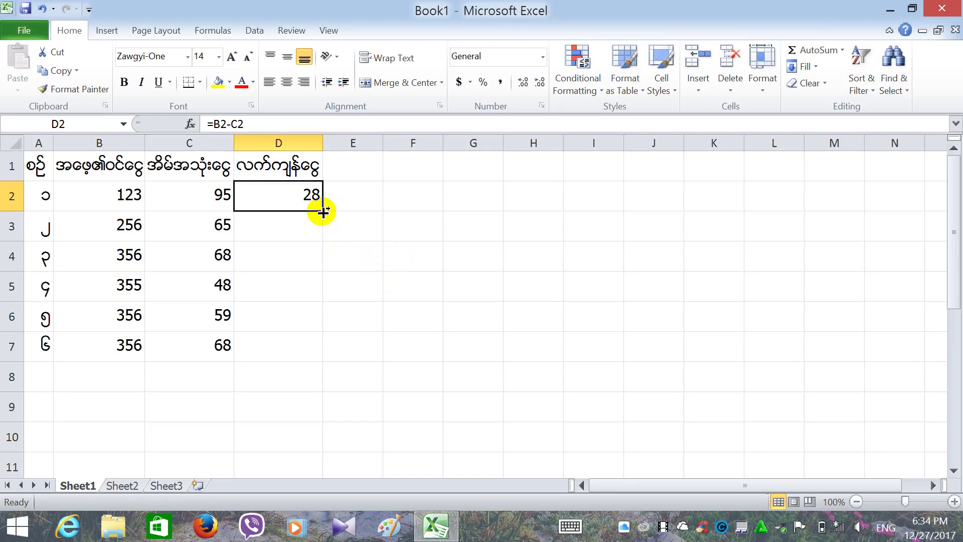
drag(322, 212, 327, 358)
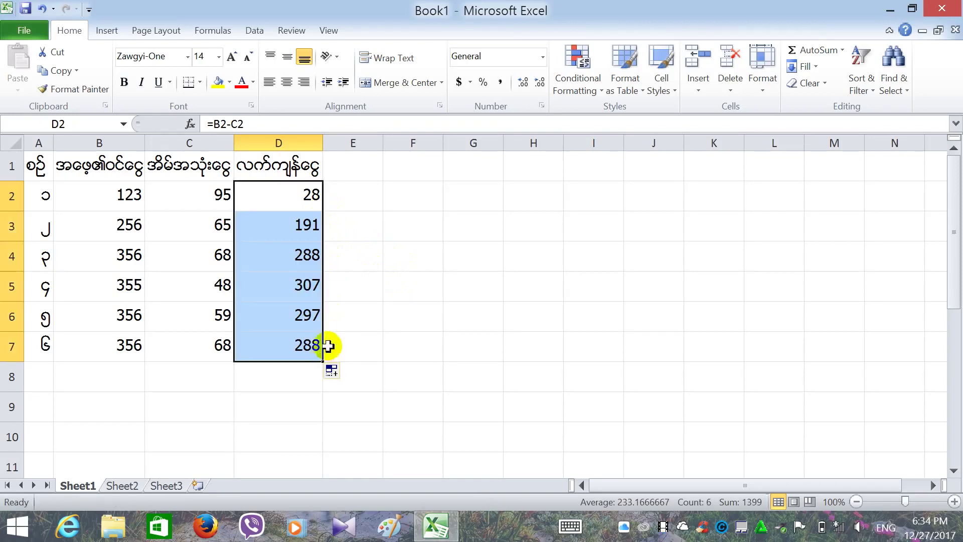
click(365, 281)
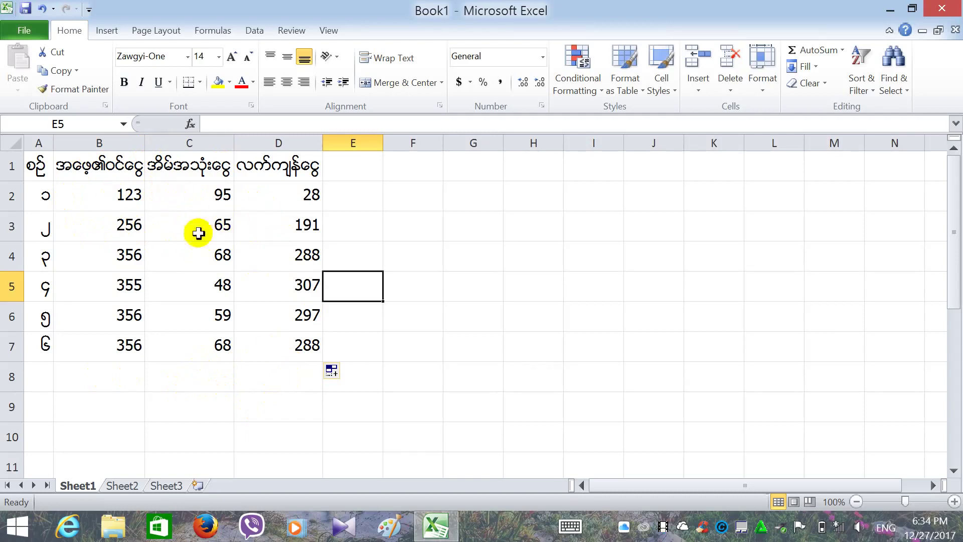
click(266, 229)
click(268, 200)
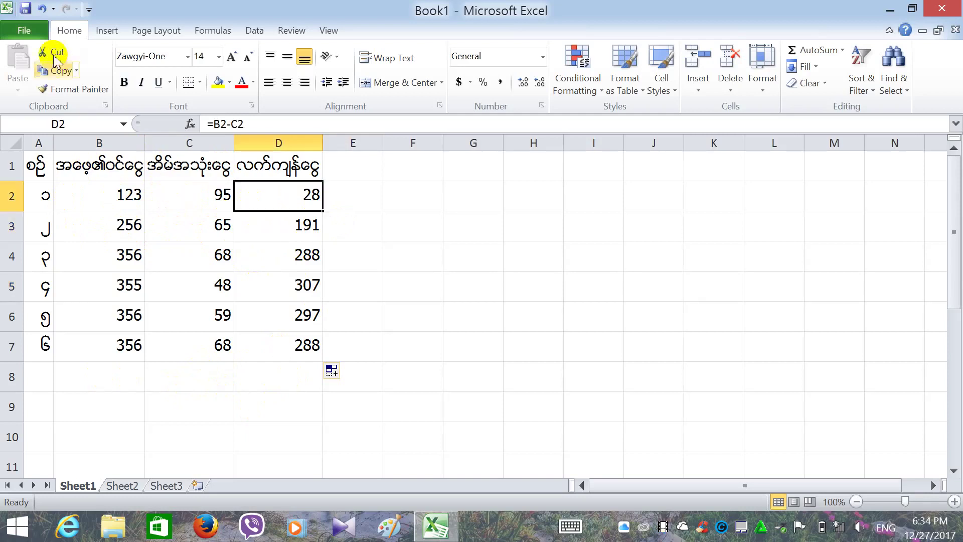
Open Save As on the Documents folder and type a new file name over Book1.xlsx.
click(35, 36)
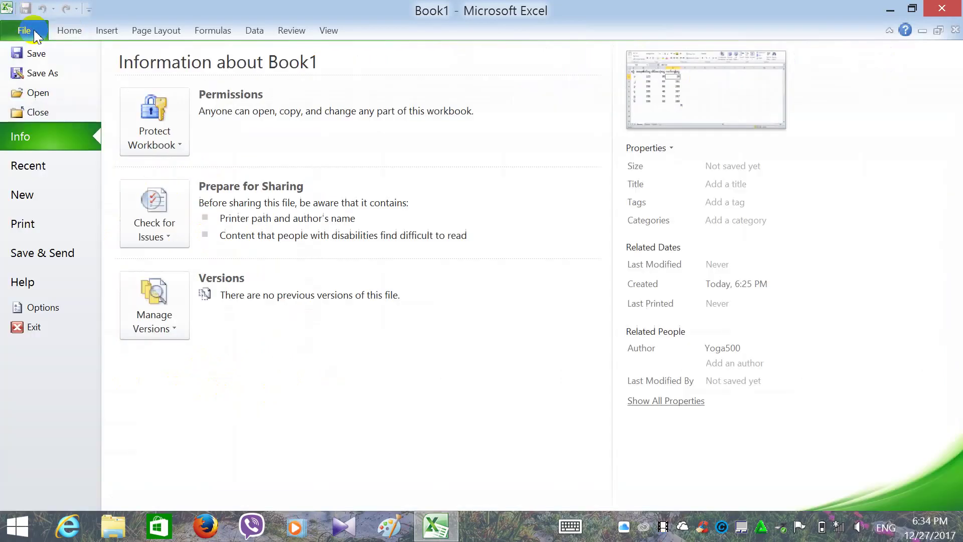
click(43, 75)
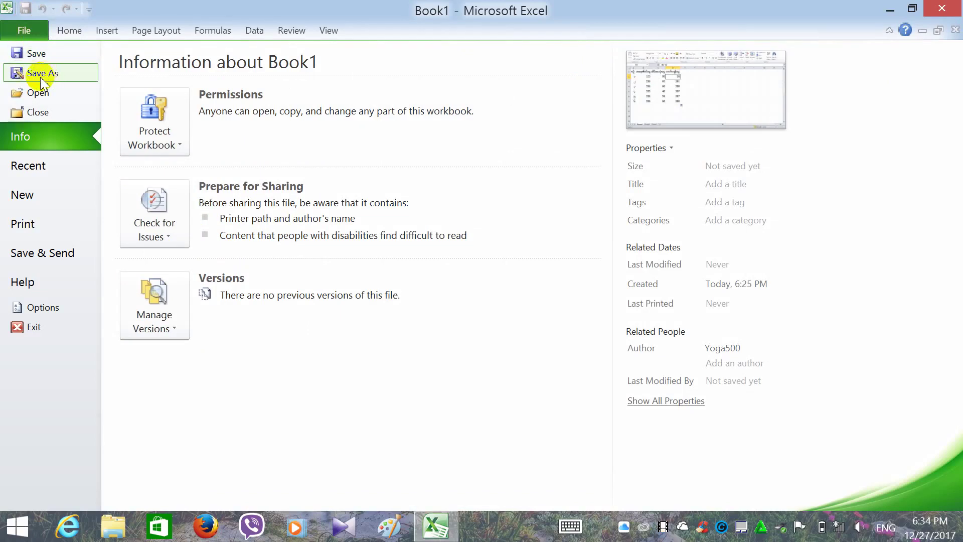
click(67, 75)
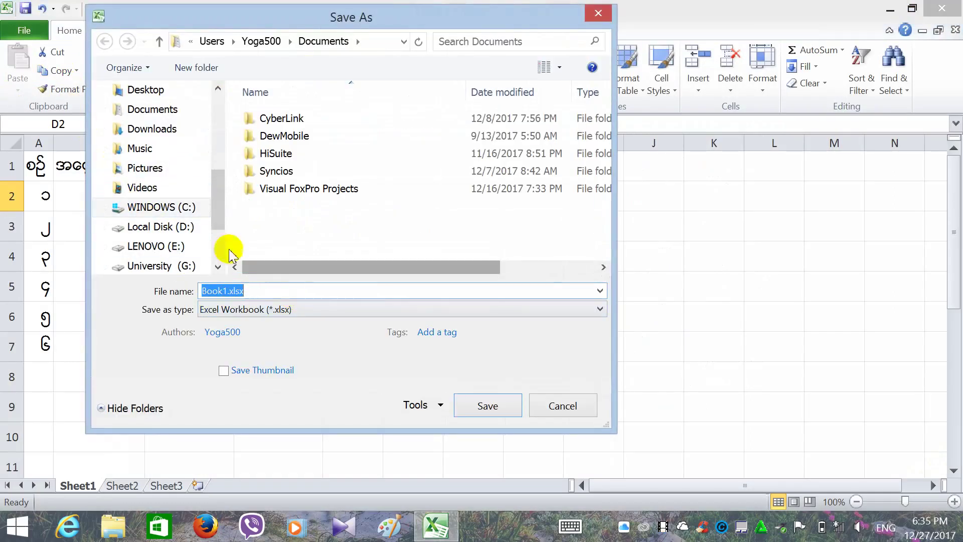
mouse_move(152, 109)
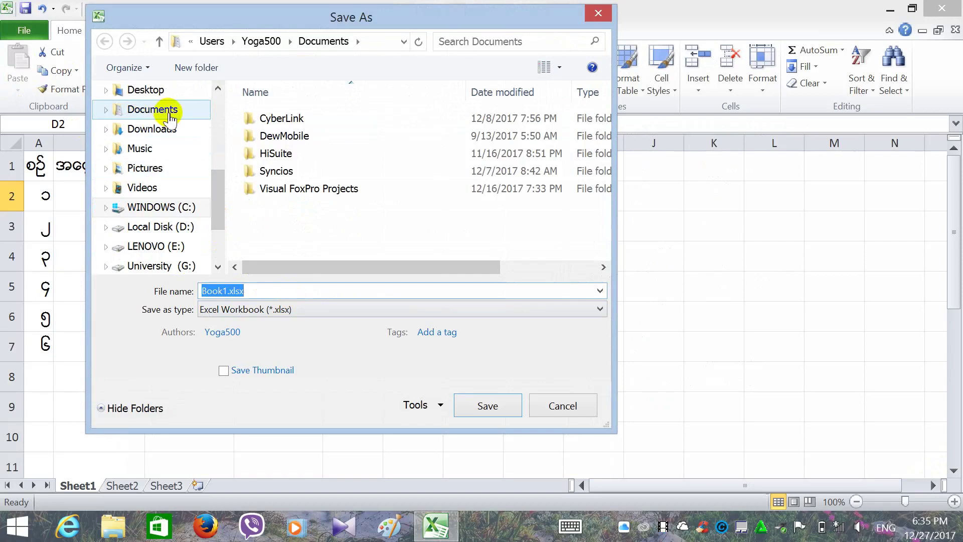
click(169, 117)
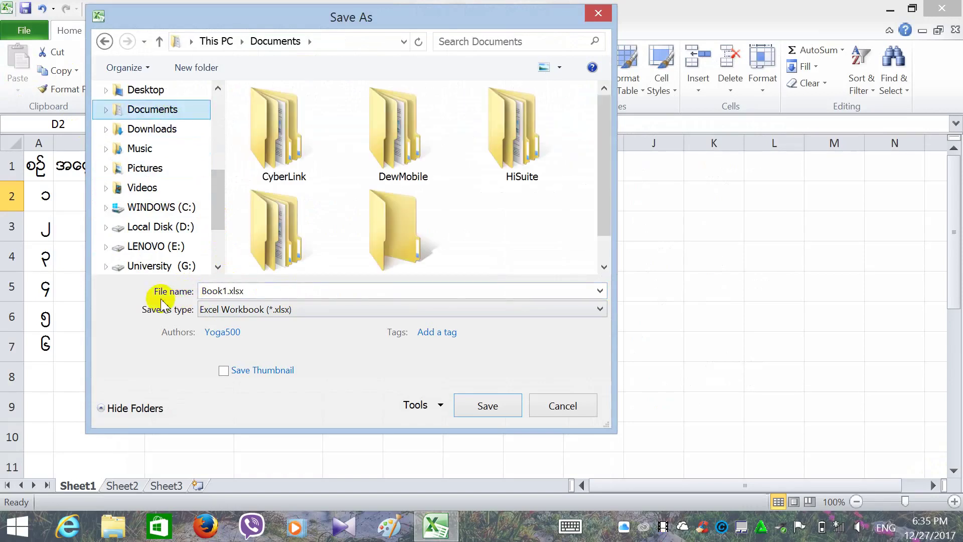
double_click(215, 291)
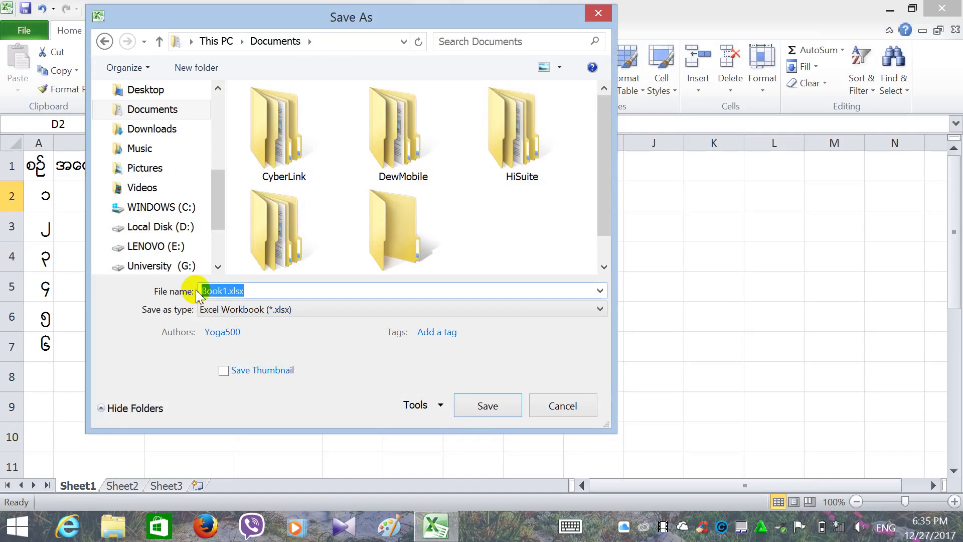
text(ashinThuseikta1001)
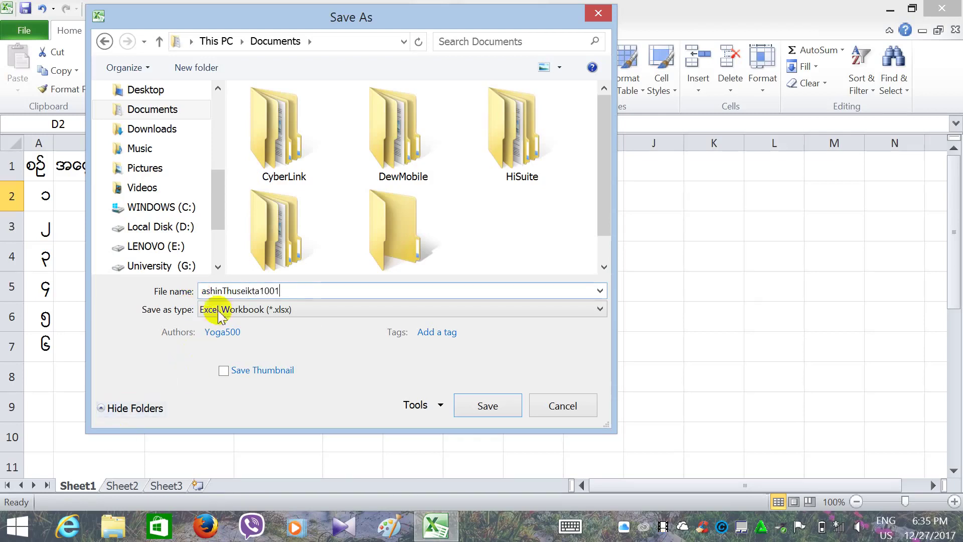
Set the save type to Excel 97-2003 Workbook (*.xls).
click(259, 291)
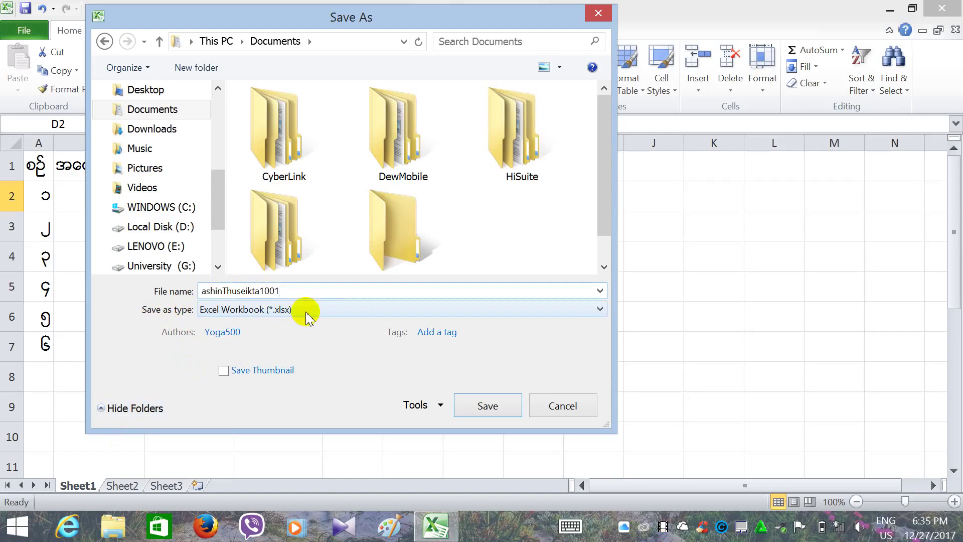
click(333, 308)
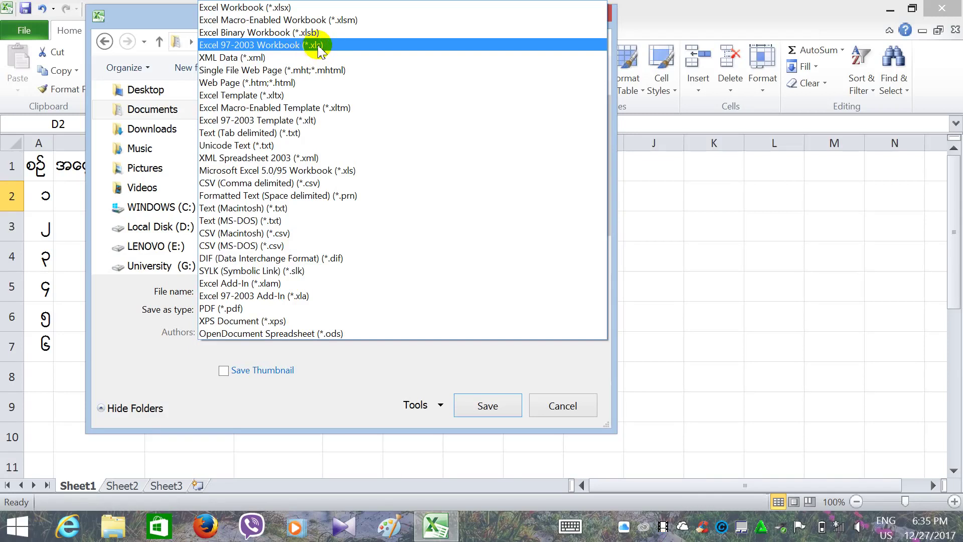
click(319, 49)
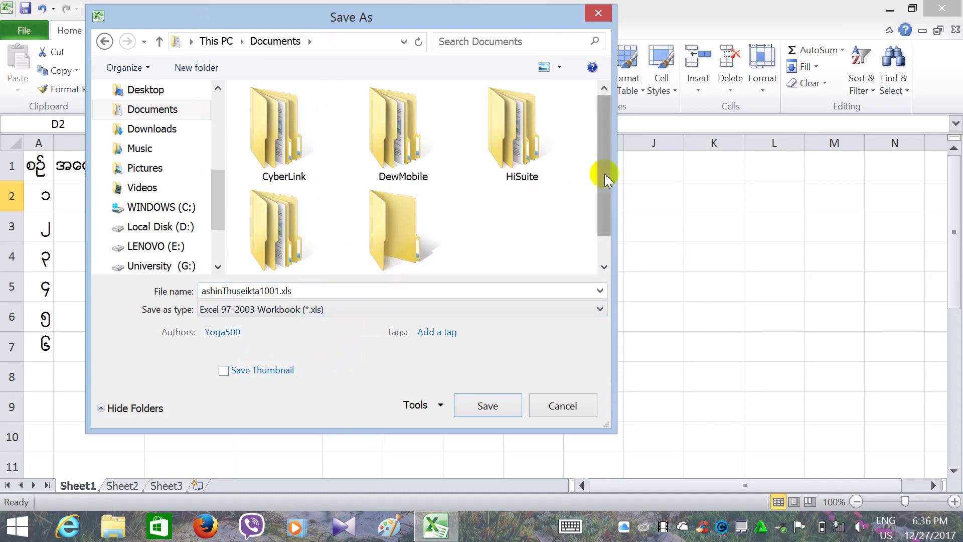
Open General Options from the Save As Tools menu to set a password to open.
drag(605, 178, 607, 202)
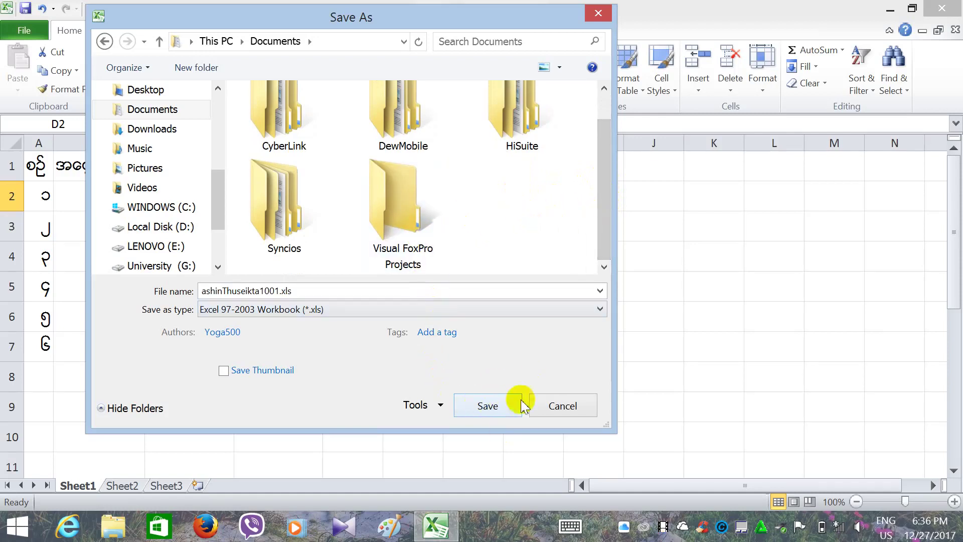
click(437, 406)
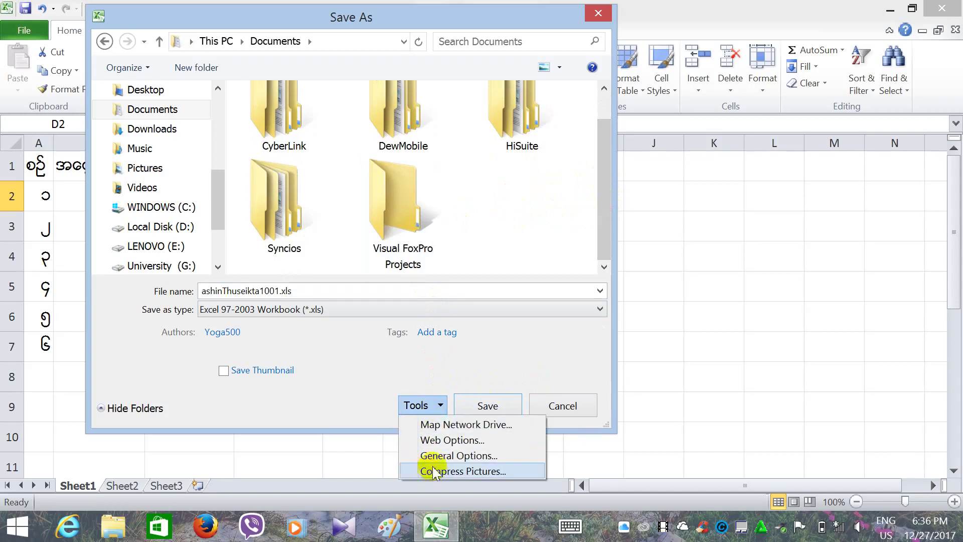
click(489, 456)
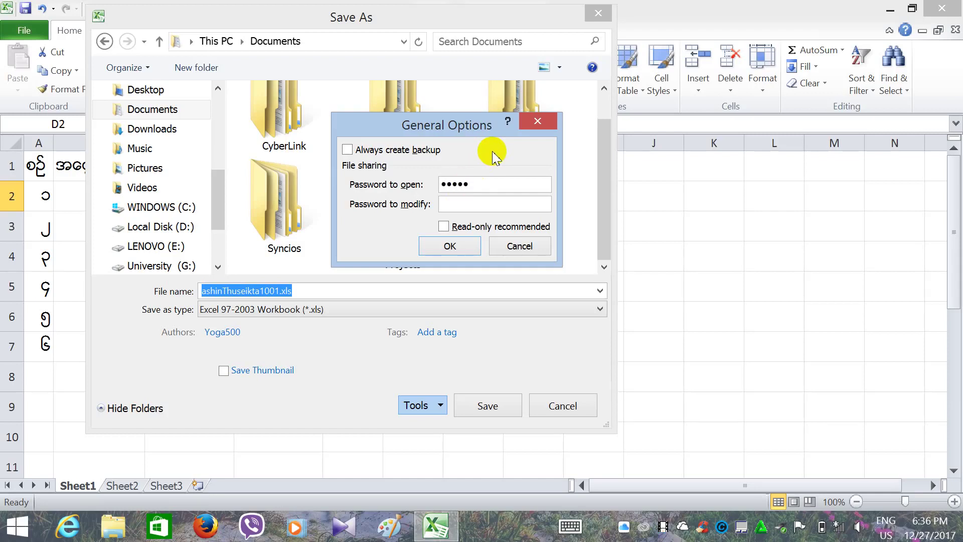
Enter the password to modify, then re-enter and confirm both the open and modify passwords.
click(458, 204)
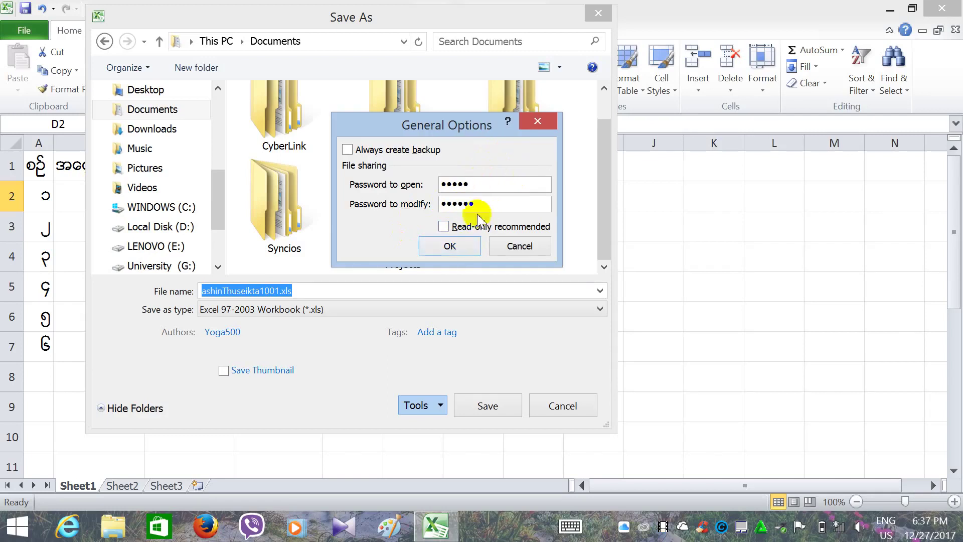
click(464, 248)
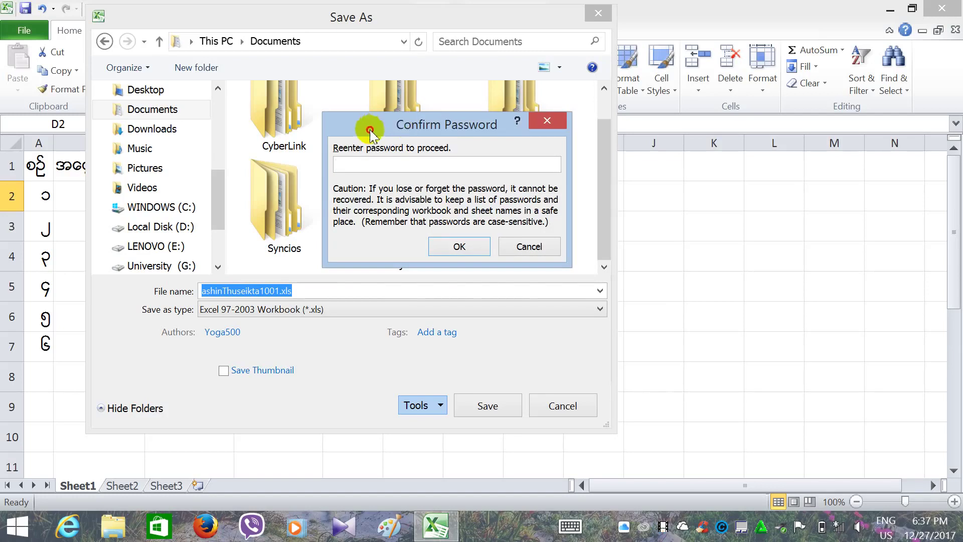
drag(401, 131, 495, 287)
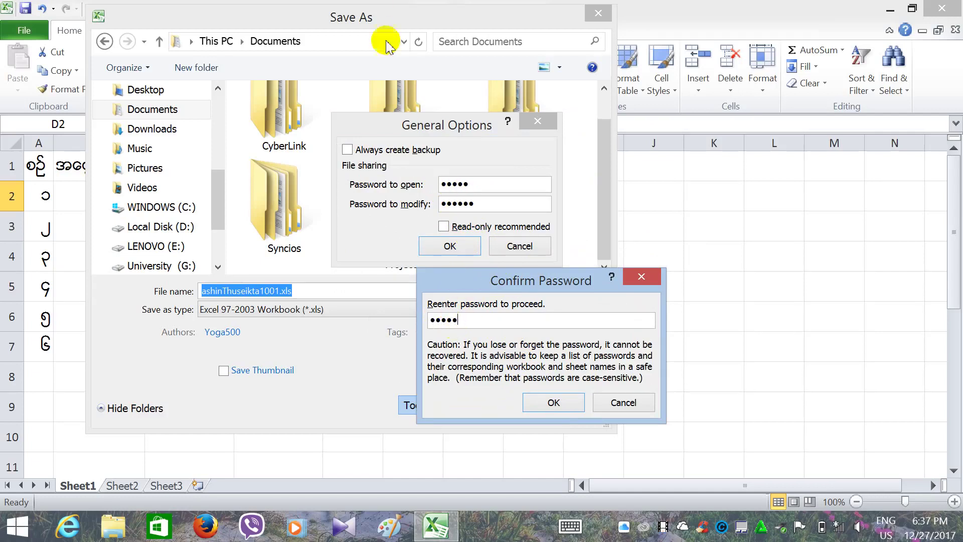
click(556, 402)
mouse_move(520, 272)
mouse_down()
mouse_move(609, 199)
mouse_move(565, 228)
mouse_up()
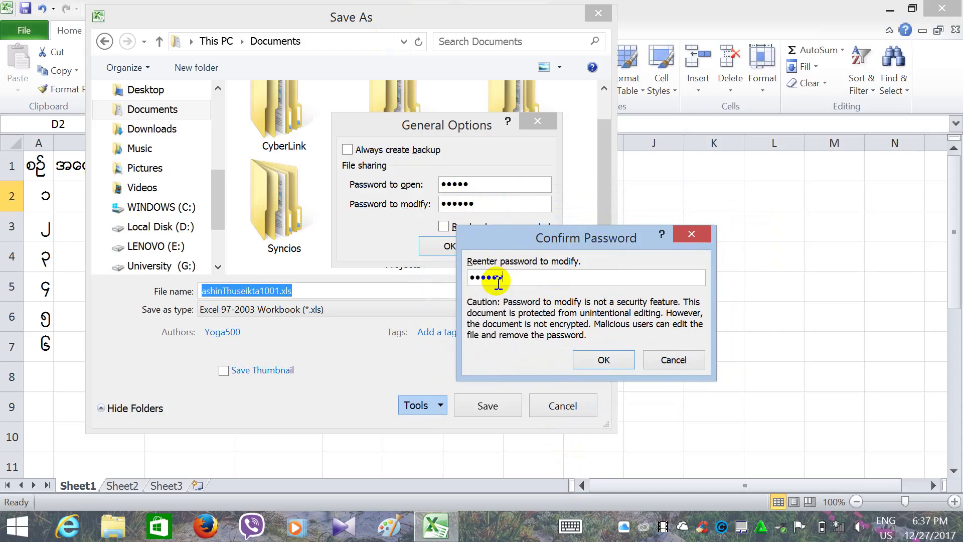
click(604, 359)
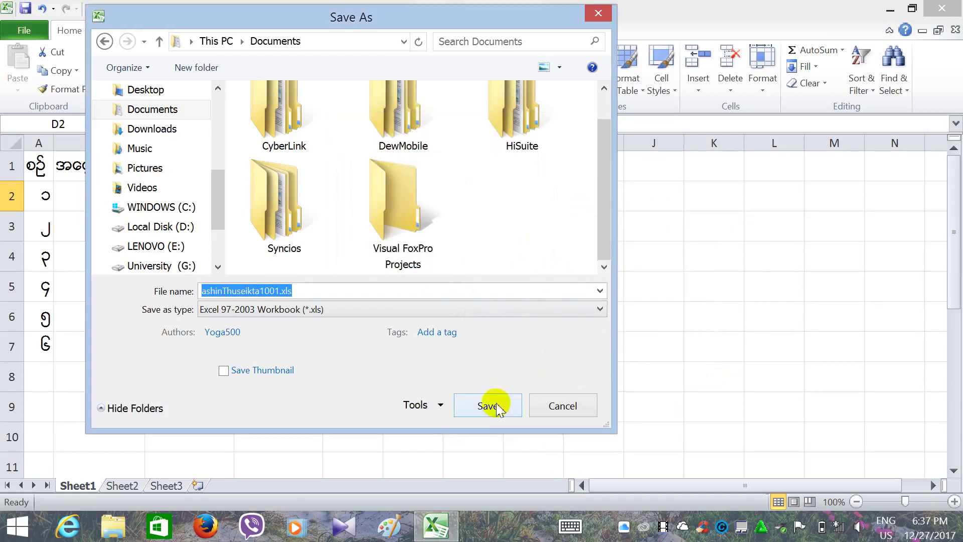
Save ashinThuseikta1001.xls, close Excel, then relaunch it to the File tab's recent workbooks list.
click(484, 413)
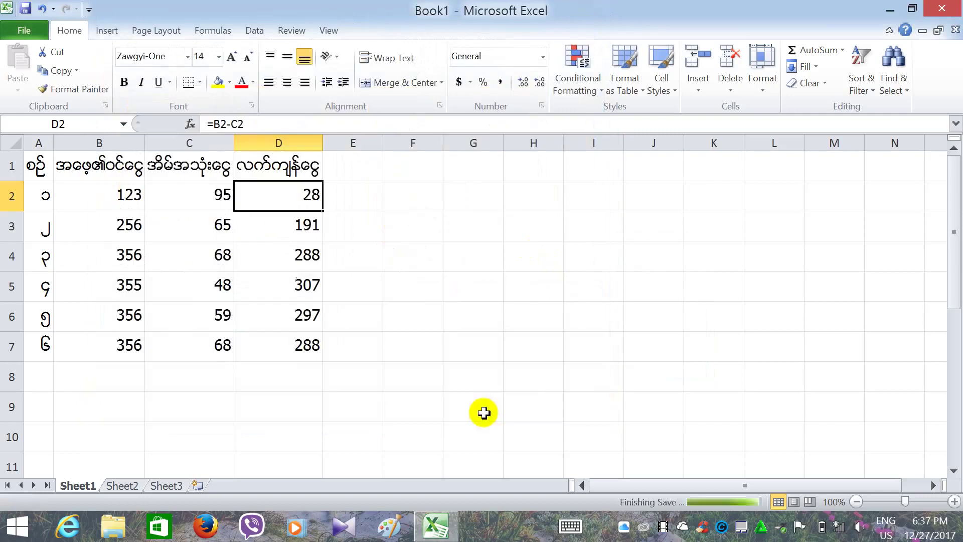
click(942, 8)
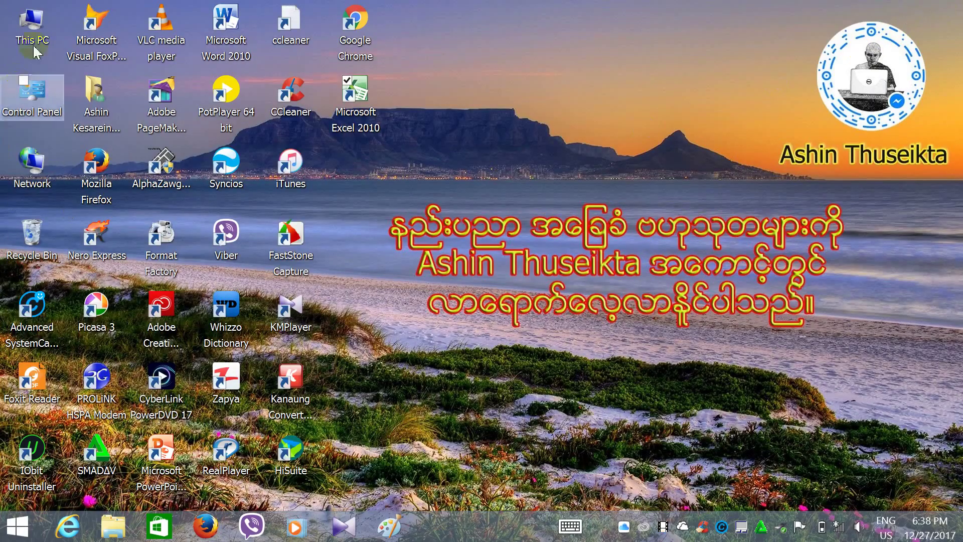
double_click(354, 100)
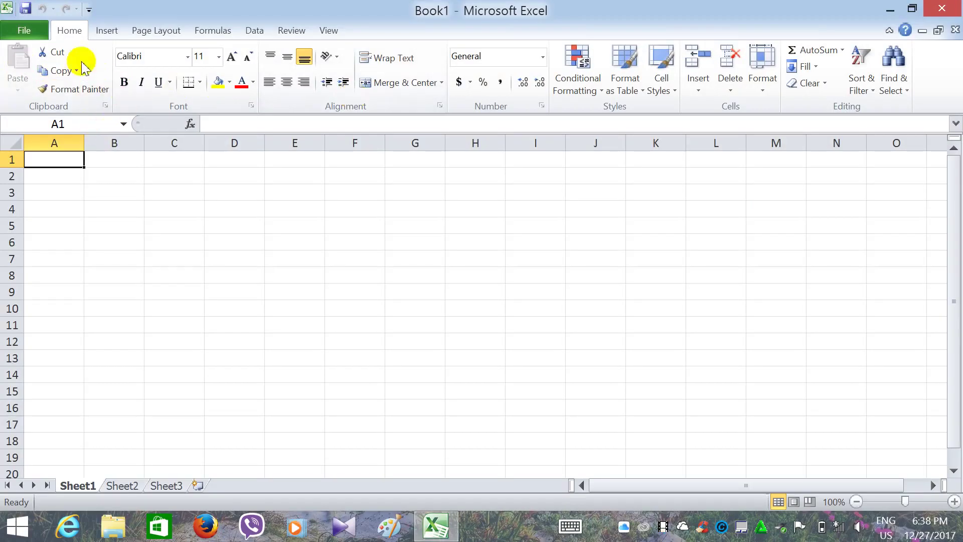
click(26, 32)
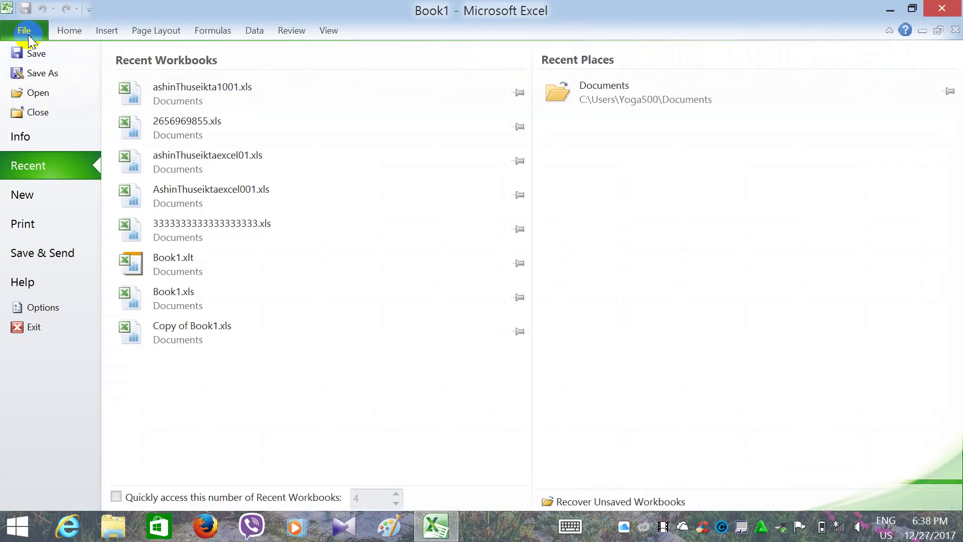
Open ashinThuseikta1001.xls from the file browser and enter its open password.
click(49, 95)
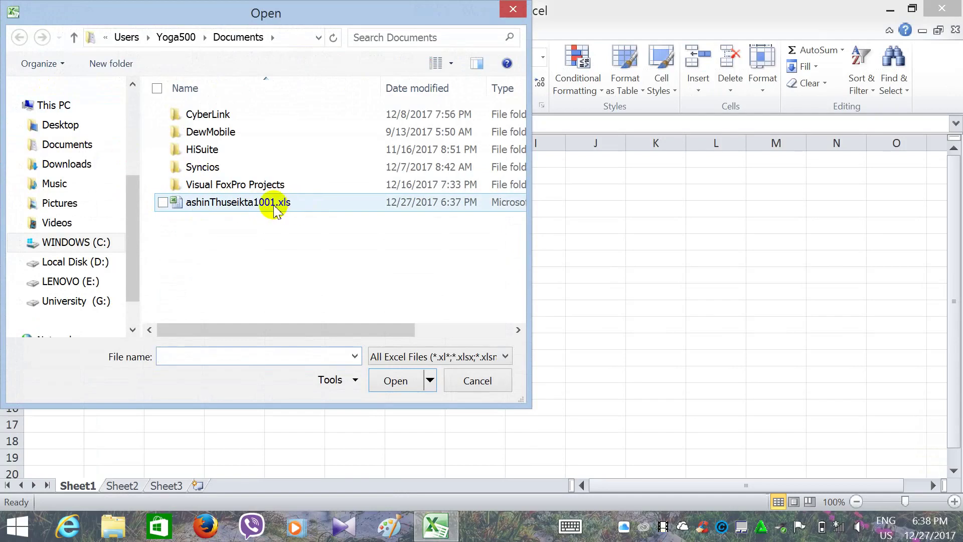
click(247, 206)
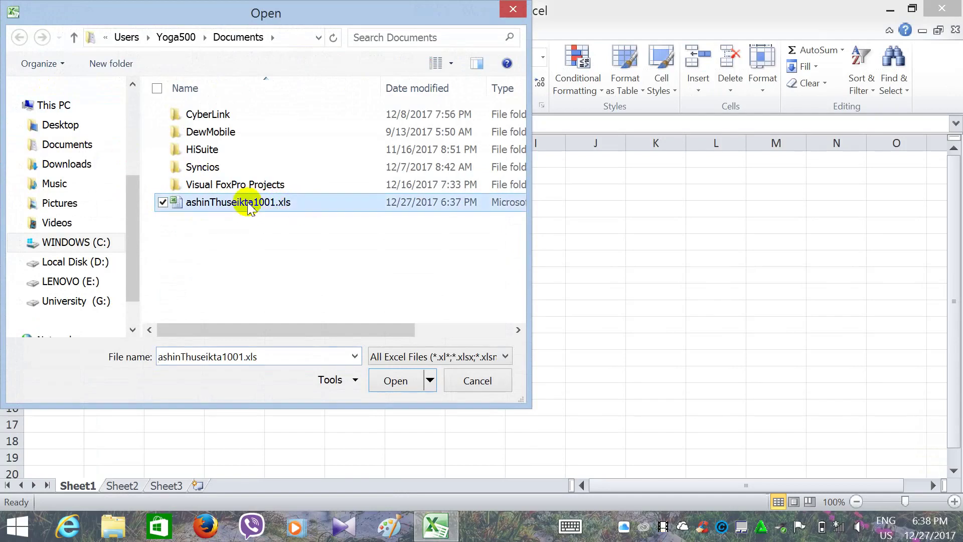
click(396, 381)
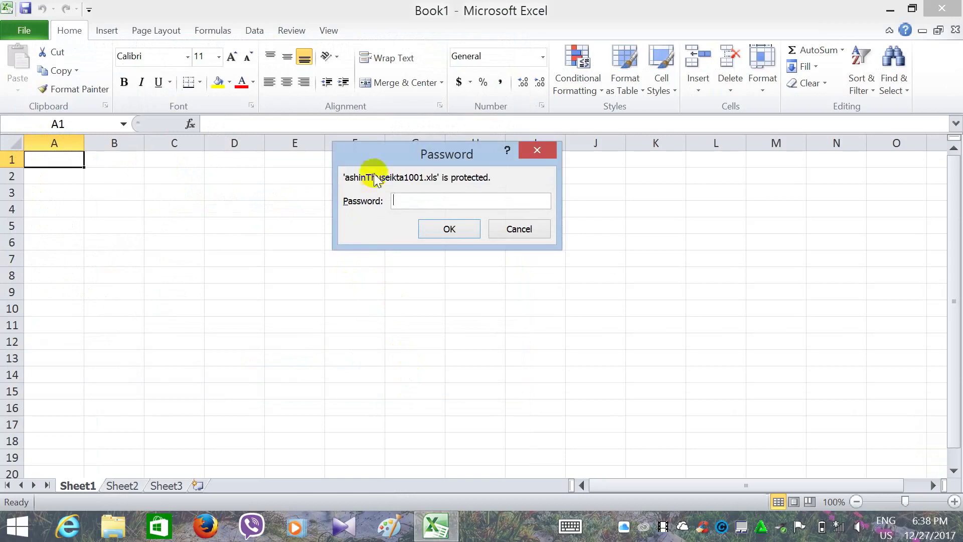
mouse_move(375, 166)
mouse_down()
mouse_move(420, 146)
mouse_move(356, 187)
mouse_up()
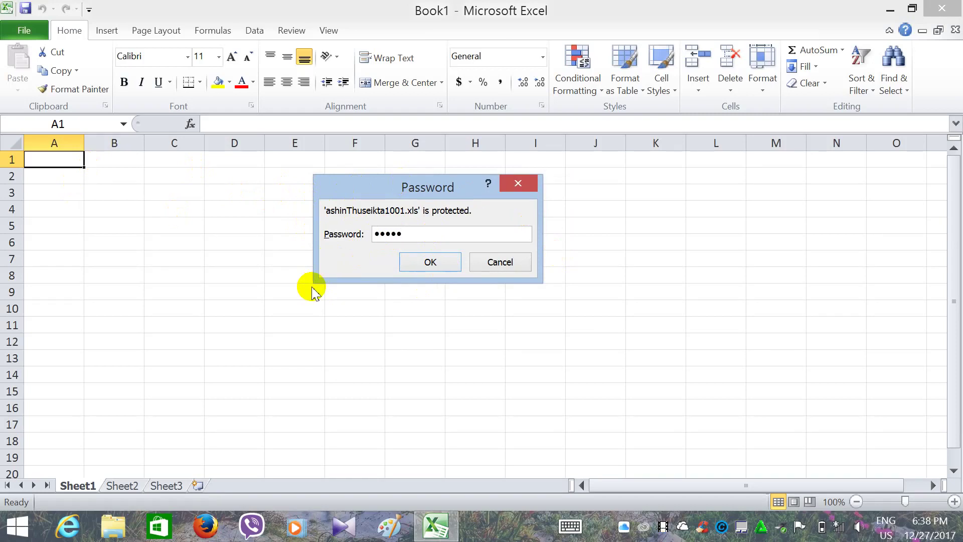
click(434, 267)
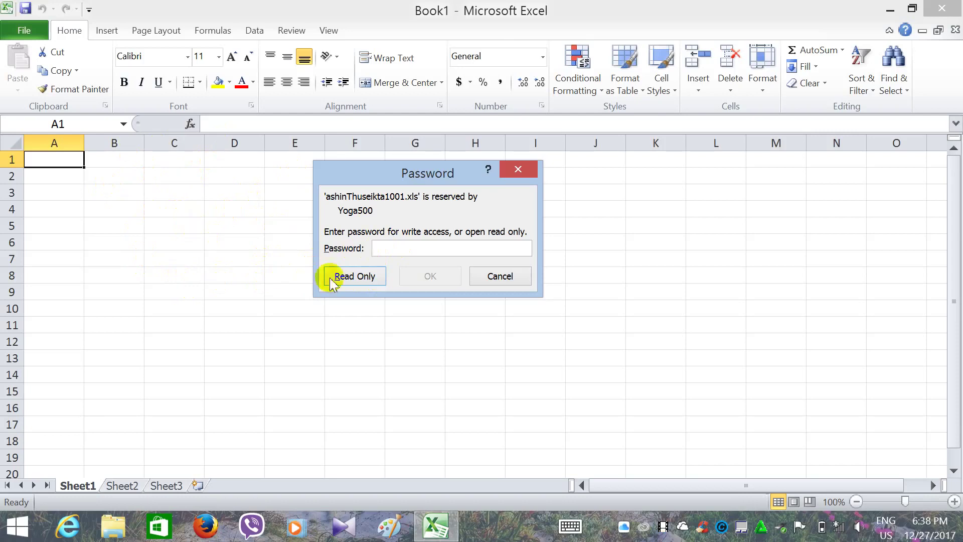
Choose Read Only at the write-access password prompt to open ashinThuseikta1001.xls.
click(421, 210)
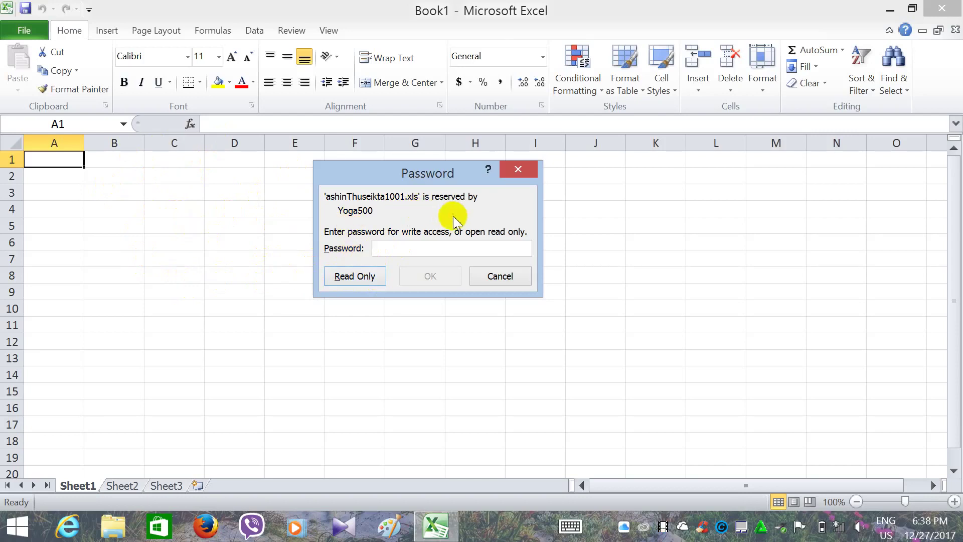
drag(366, 169, 390, 203)
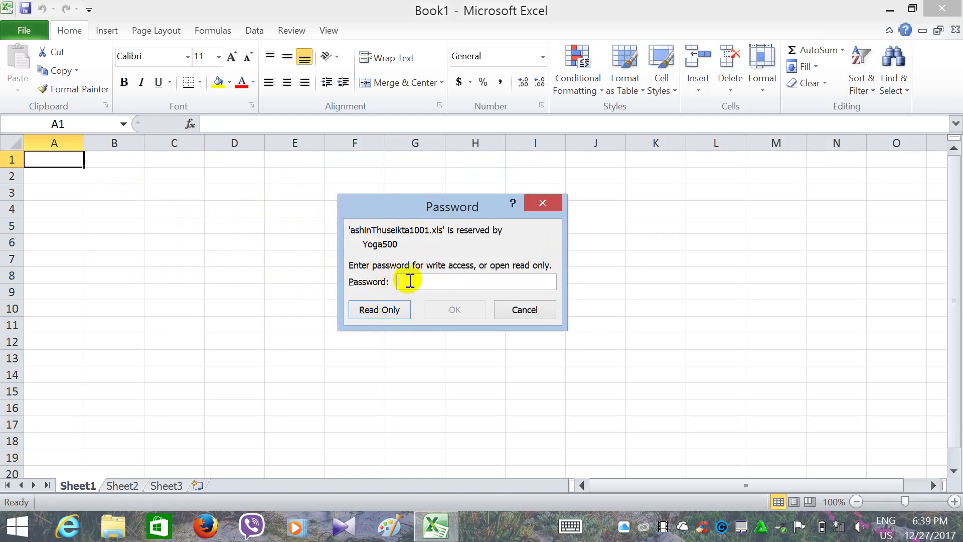
drag(408, 204, 436, 182)
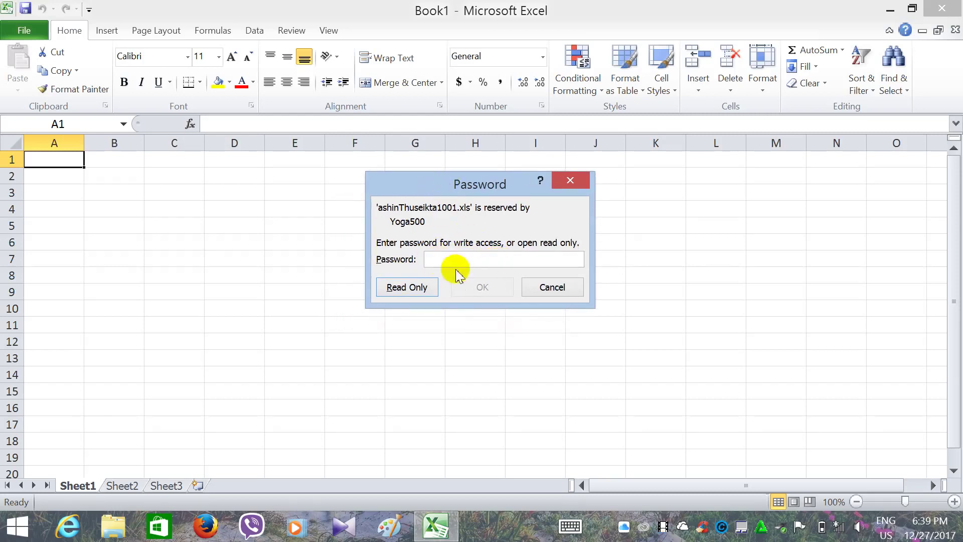
click(404, 290)
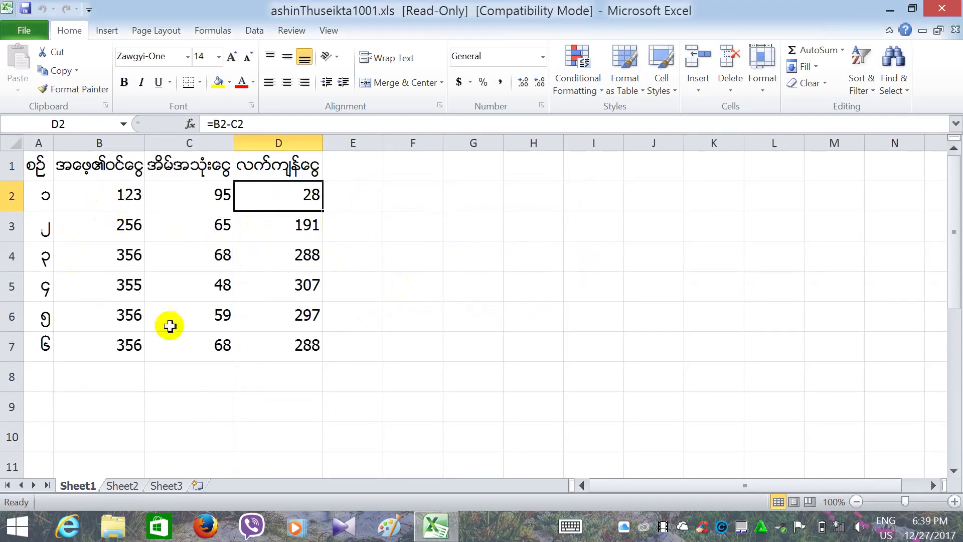
Change C2 to 15 and B3 to 250, so D2 shows 108 and D3 shows 185.
click(216, 203)
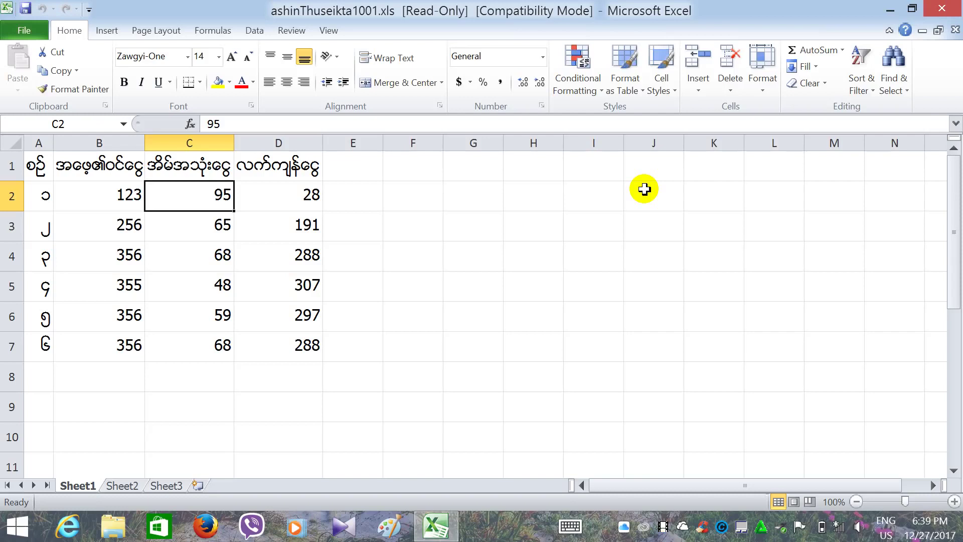
text(1)
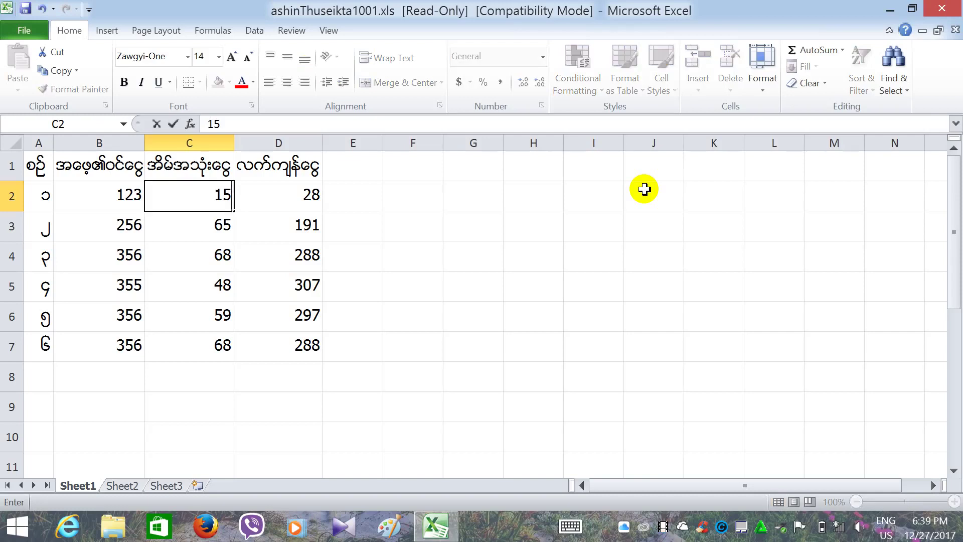
click(130, 227)
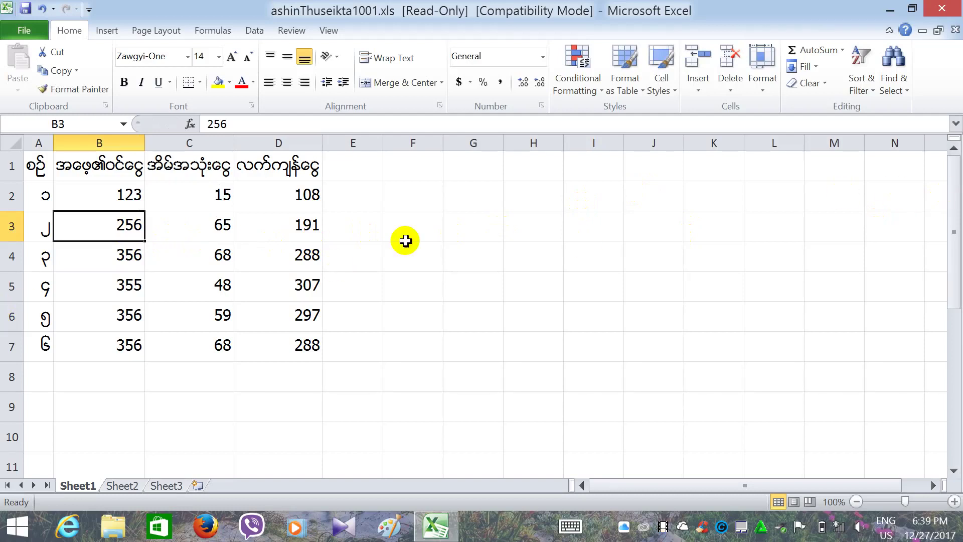
text(2)
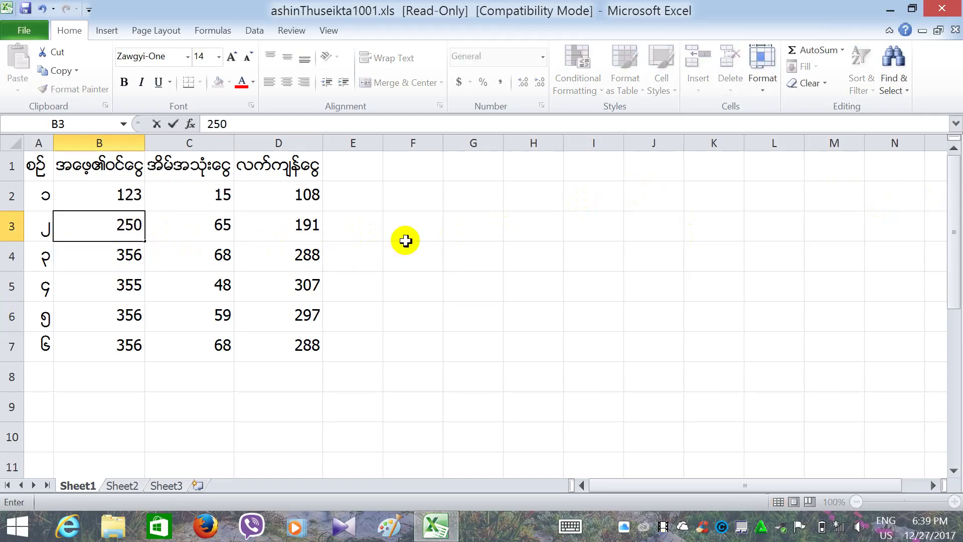
click(277, 282)
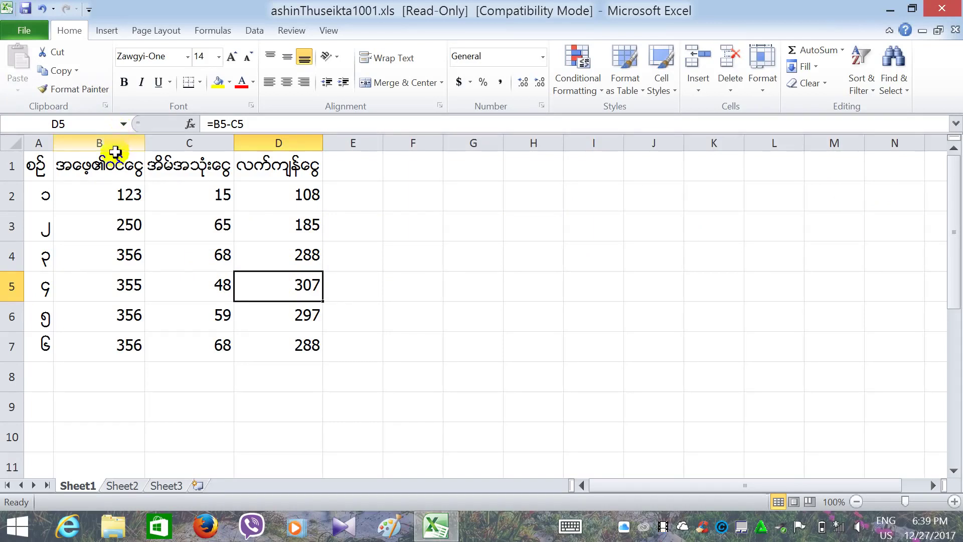
Try saving the edited read-only workbook with Ctrl+S, bringing up the read-only warning.
key(ctrl+s)
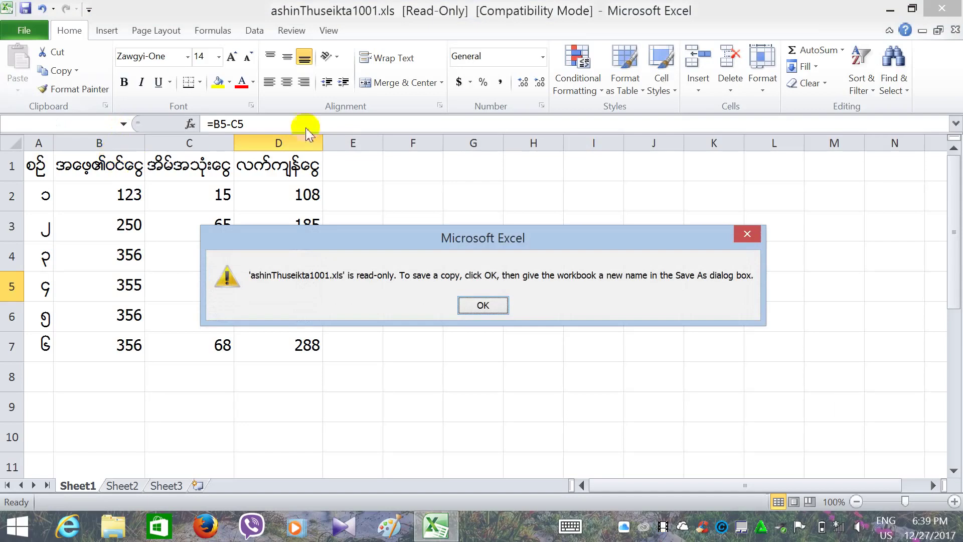
drag(420, 239, 475, 114)
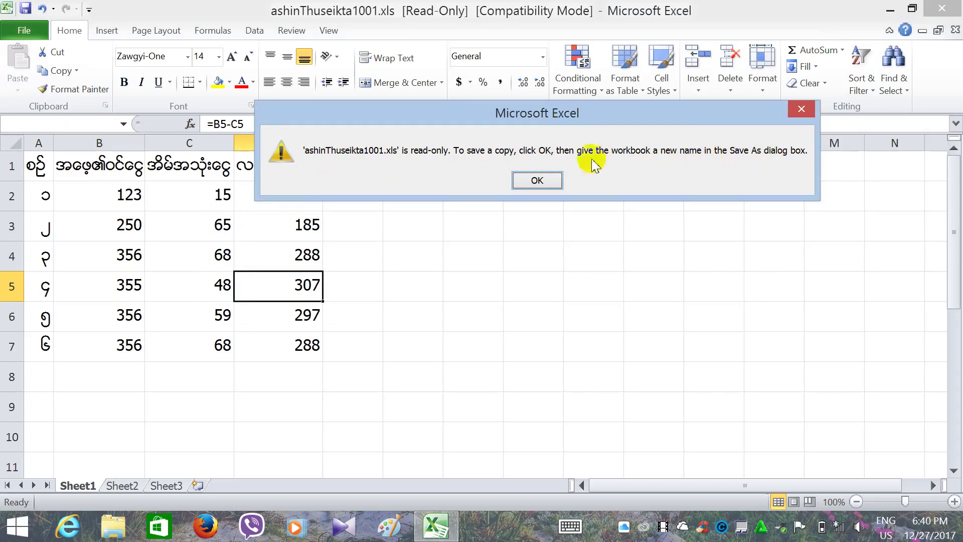
drag(599, 113, 635, 97)
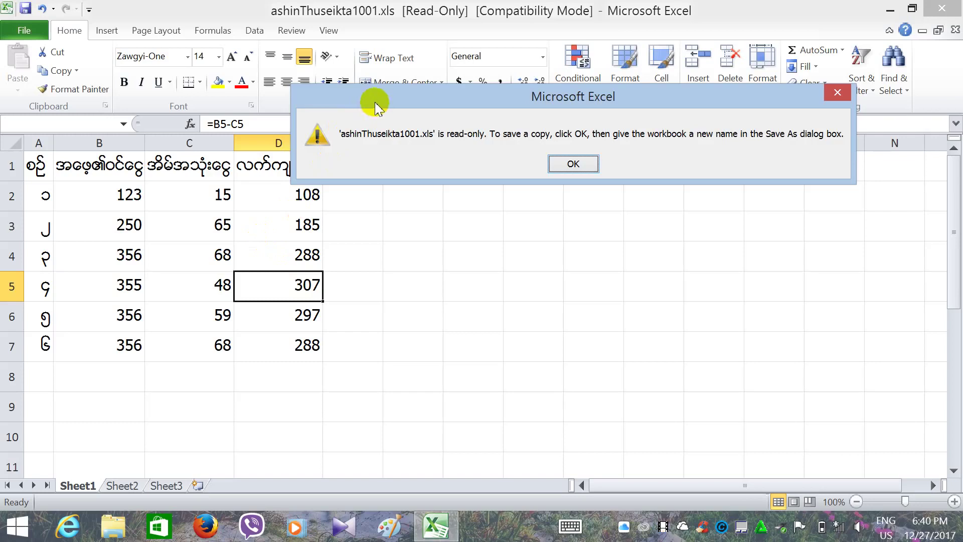
drag(375, 102, 364, 137)
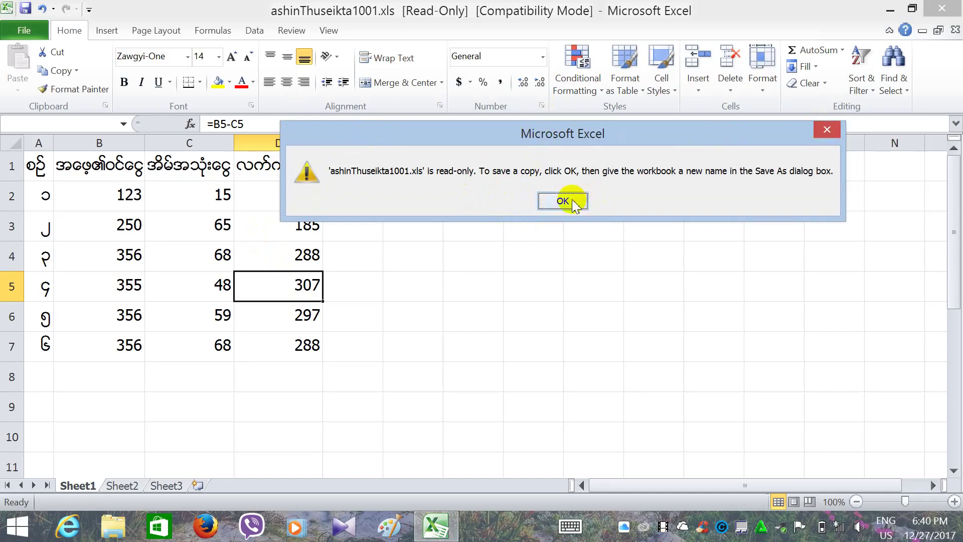
Cancel saving a copy and close Excel, discarding the edits.
click(826, 130)
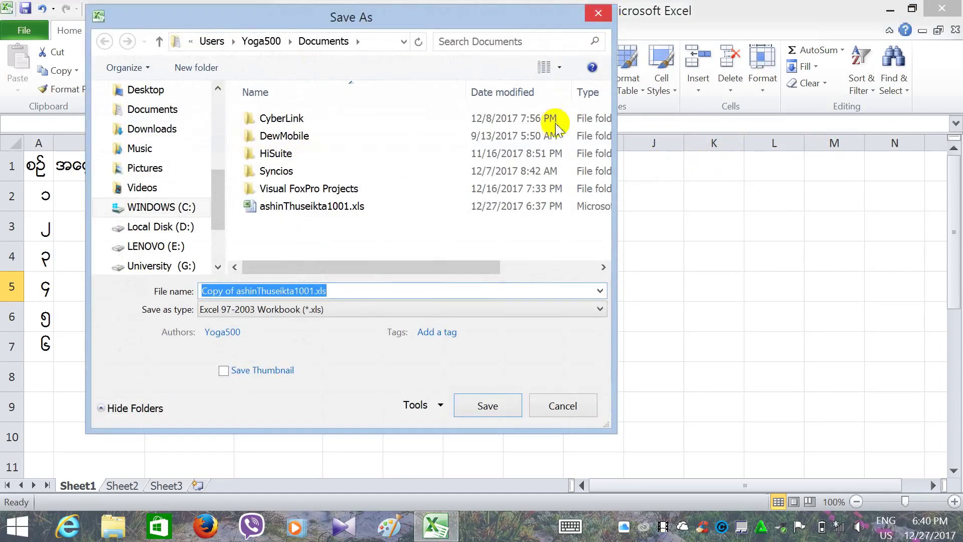
click(552, 408)
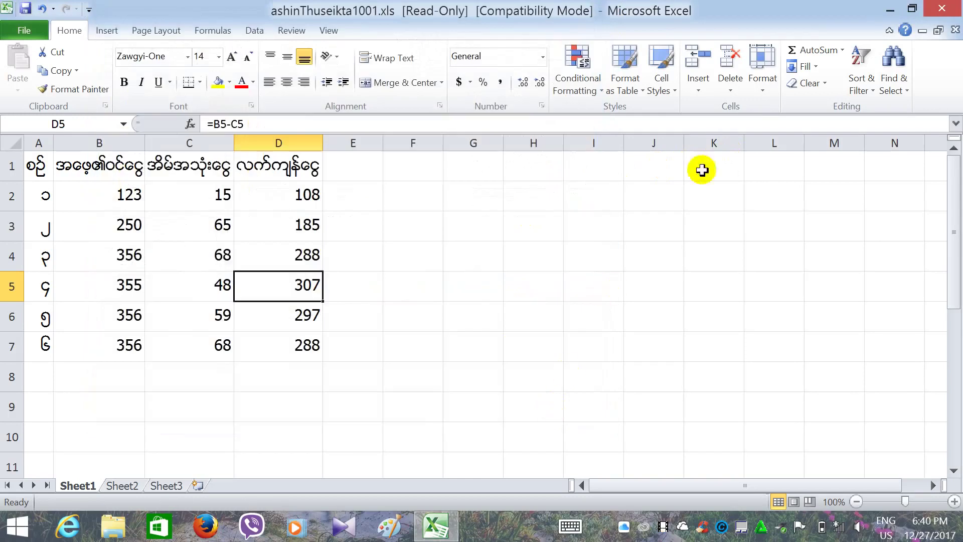
click(930, 10)
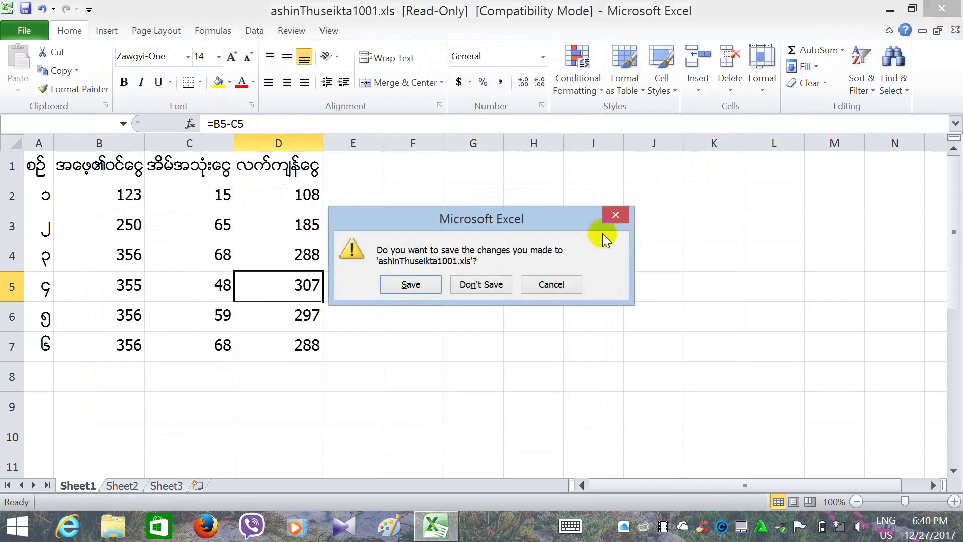
click(493, 289)
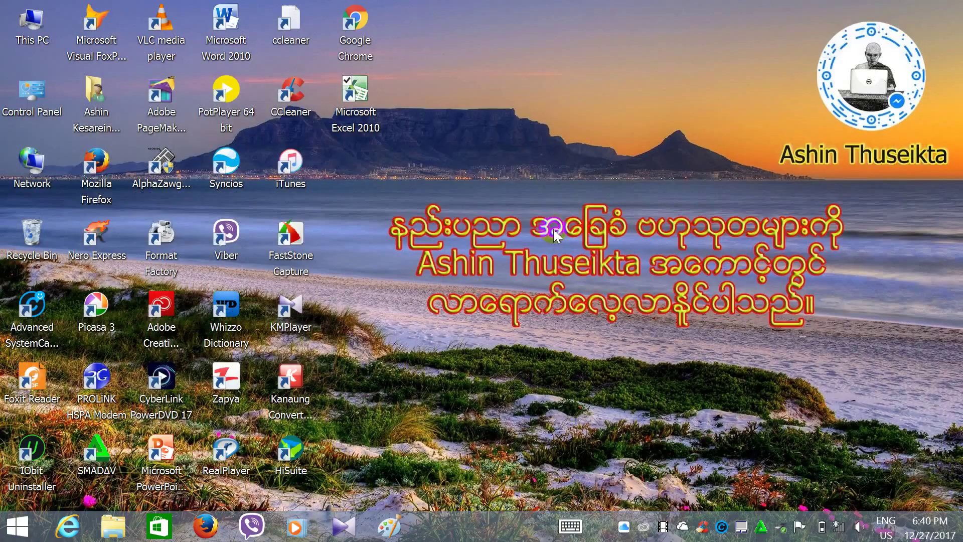